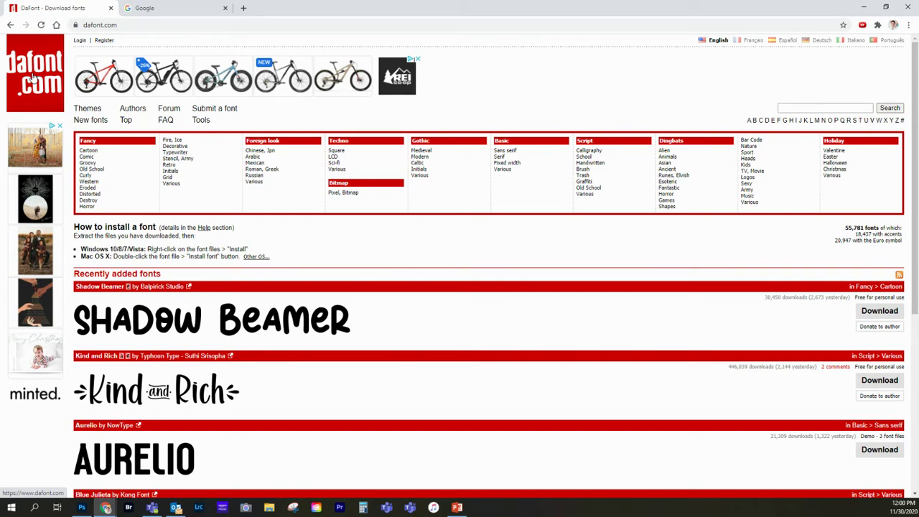
Step: Reload the DaFont home page and scroll through its font categories
{"action": "left_click", "coordinate": [32, 78]}
{"action": "scroll", "coordinate": [323, 320], "scroll_direction": "down", "scroll_amount": 1}
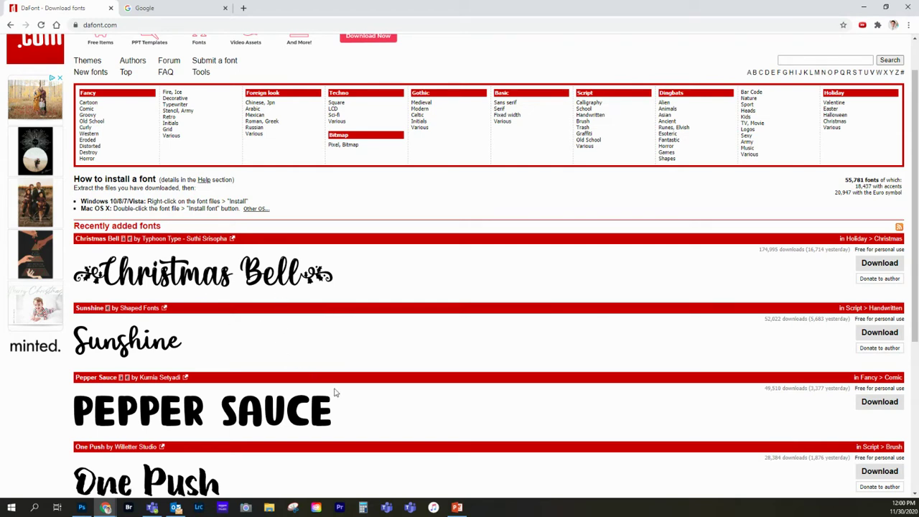
{"action": "scroll", "coordinate": [334, 377], "scroll_direction": "down", "scroll_amount": 1}
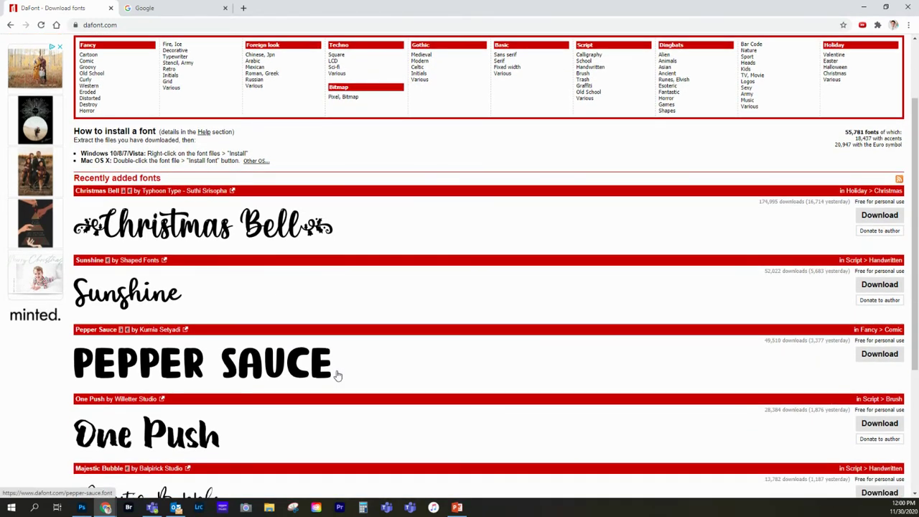
{"action": "scroll", "coordinate": [337, 375], "scroll_direction": "down", "scroll_amount": 3}
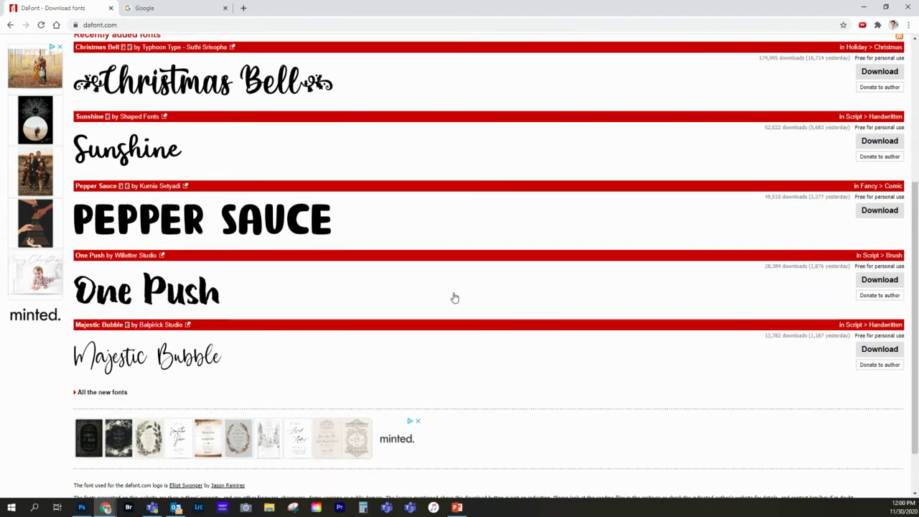
{"action": "scroll", "coordinate": [454, 297], "scroll_direction": "up", "scroll_amount": 3}
{"action": "scroll", "coordinate": [409, 366], "scroll_direction": "up", "scroll_amount": 2}
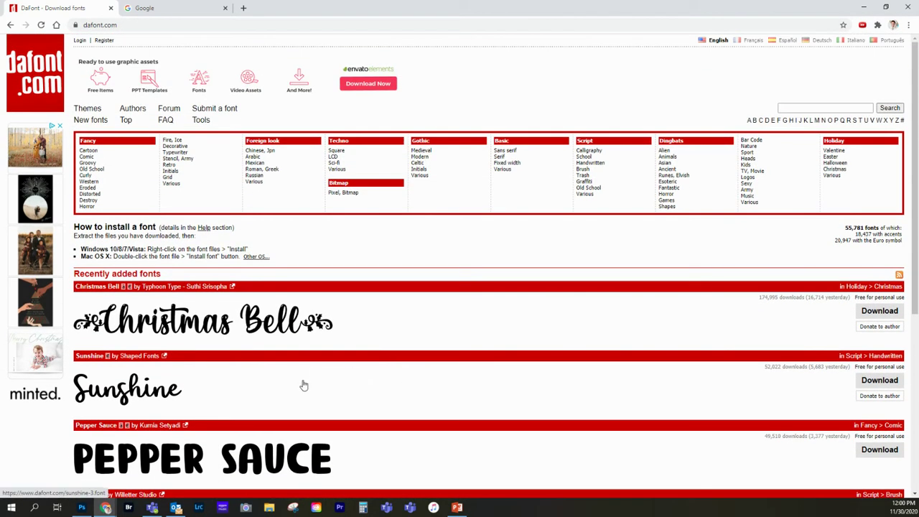
Step: Browse Fancy > Cartoon, then scroll the Fancy > Western listing (Rio Grande, Texas Tango)
{"action": "left_click", "coordinate": [96, 149]}
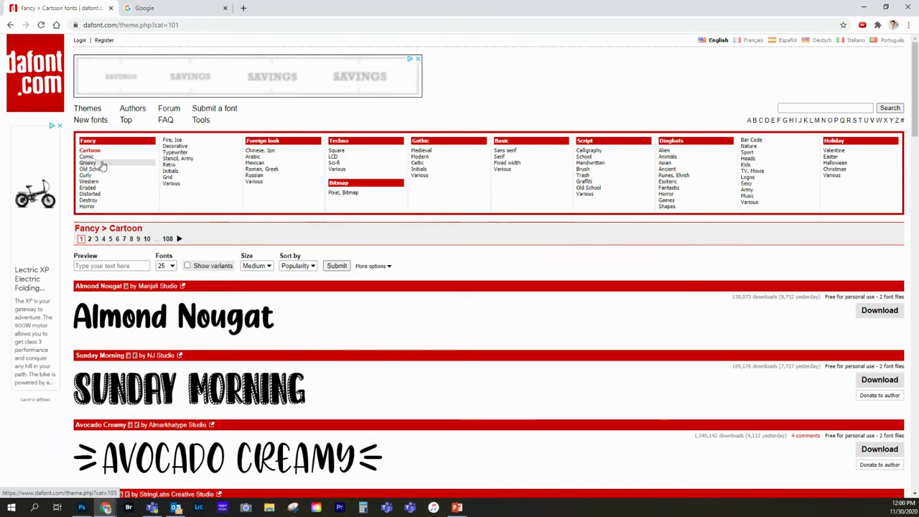
{"action": "scroll", "coordinate": [311, 352], "scroll_direction": "down", "scroll_amount": 3}
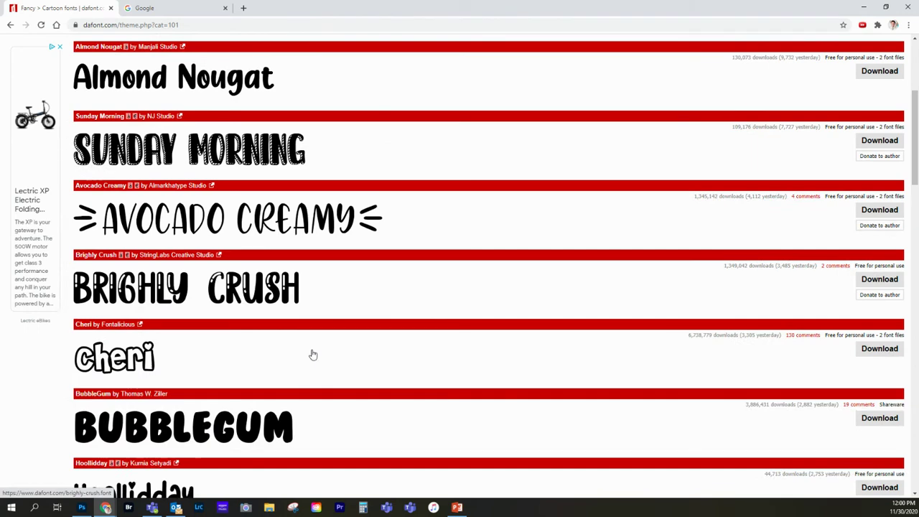
{"action": "scroll", "coordinate": [312, 352], "scroll_direction": "up", "scroll_amount": 3}
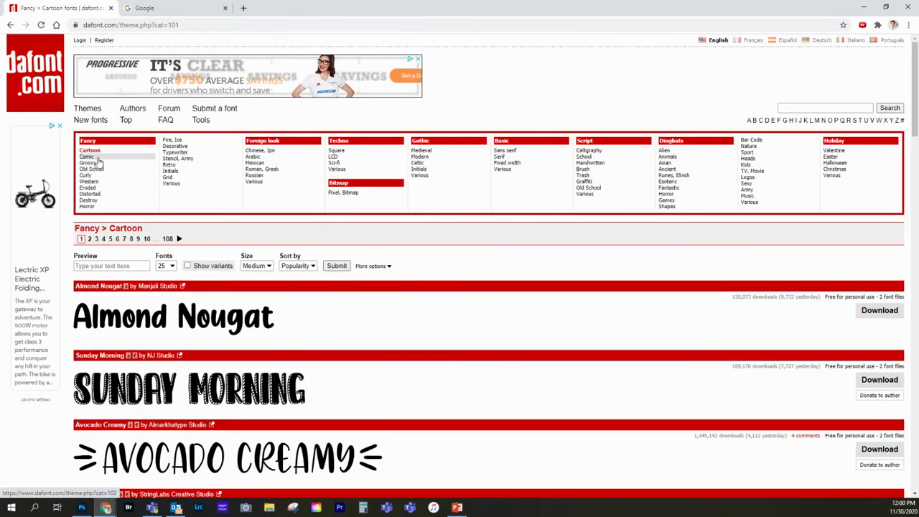
{"action": "left_click", "coordinate": [90, 181]}
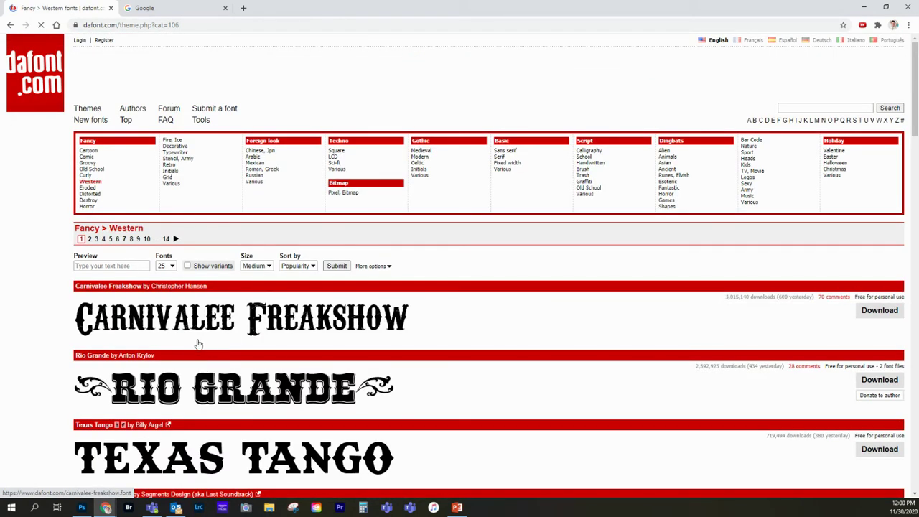
{"action": "scroll", "coordinate": [208, 345], "scroll_direction": "down", "scroll_amount": 2}
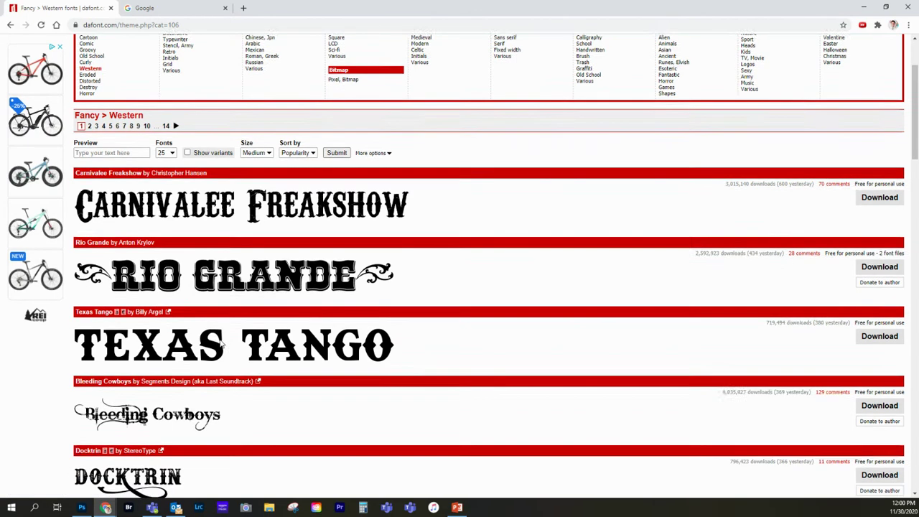
{"action": "scroll", "coordinate": [285, 313], "scroll_direction": "down", "scroll_amount": 3}
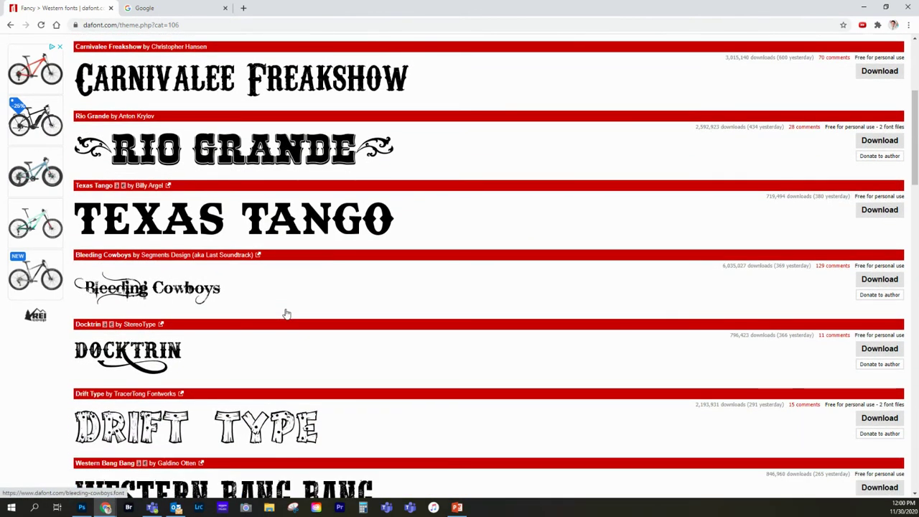
{"action": "scroll", "coordinate": [286, 314], "scroll_direction": "down", "scroll_amount": 1}
{"action": "scroll", "coordinate": [282, 311], "scroll_direction": "down", "scroll_amount": 1}
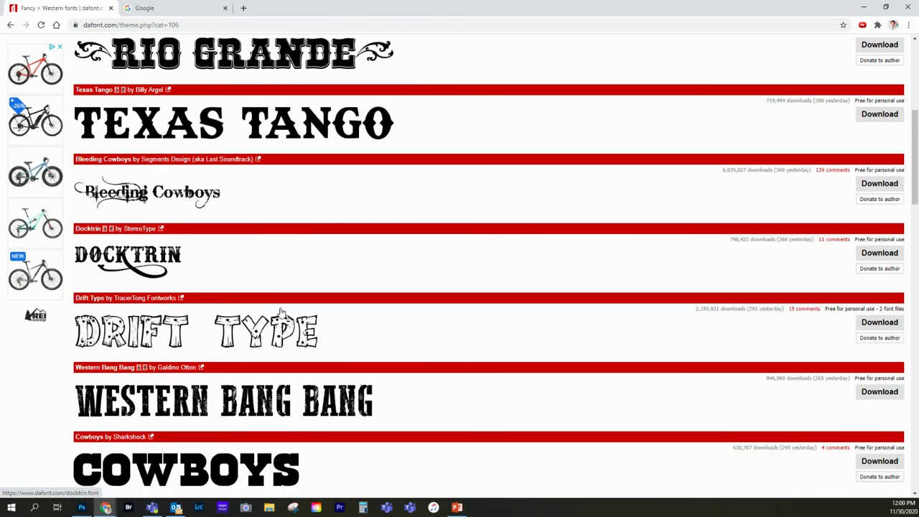
{"action": "scroll", "coordinate": [281, 311], "scroll_direction": "up", "scroll_amount": 5}
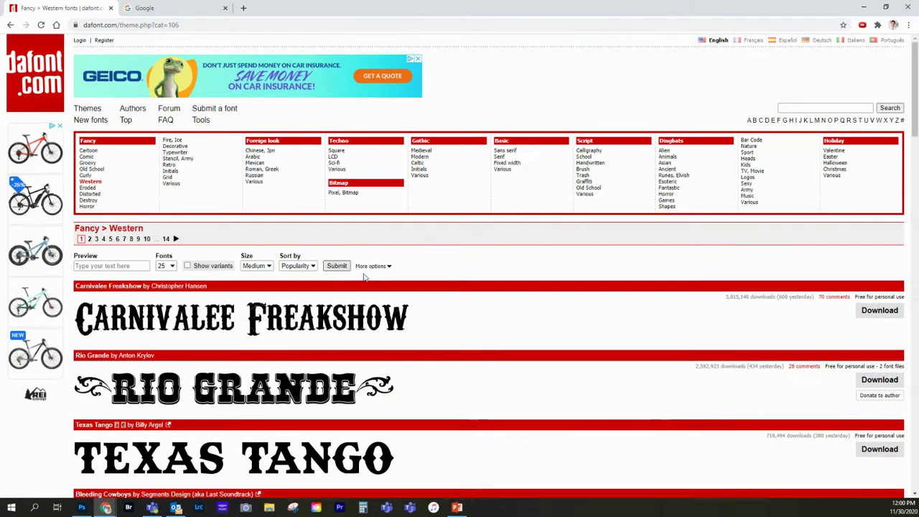
Step: Search DaFont for 'back to the future' and download the Back to the Future 2002 zip
{"action": "left_click", "coordinate": [788, 109]}
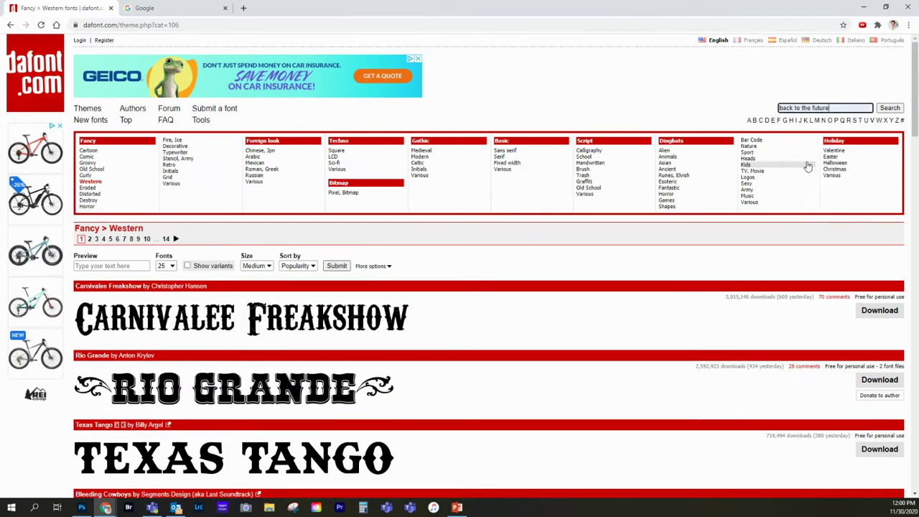
{"action": "left_click", "coordinate": [808, 161]}
{"action": "key", "text": "Return"}
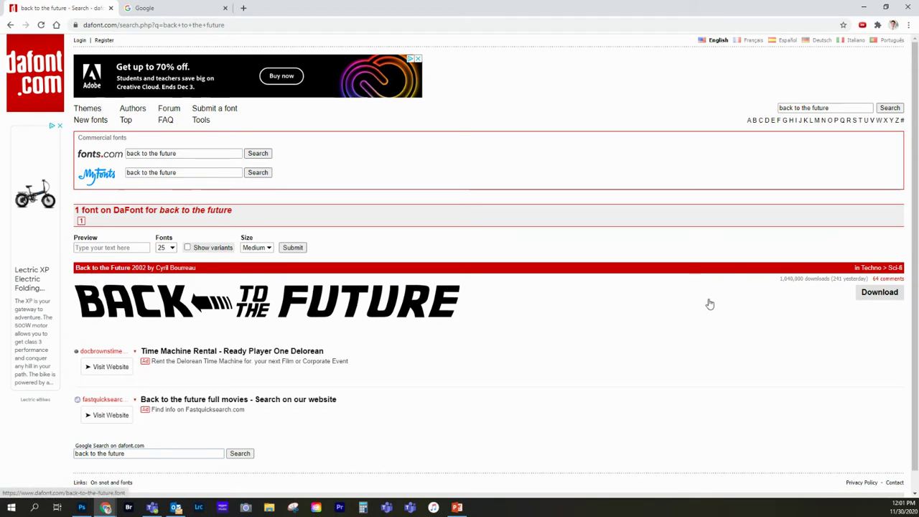
{"action": "left_click", "coordinate": [873, 300]}
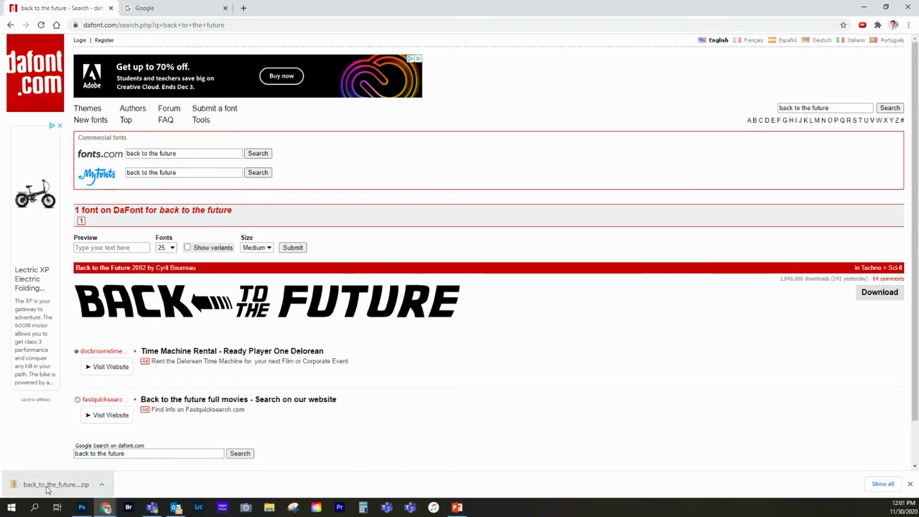
Step: Open the back_to_the_future zip from Chrome's download bar and centre its Explorer window
{"action": "left_click", "coordinate": [50, 485]}
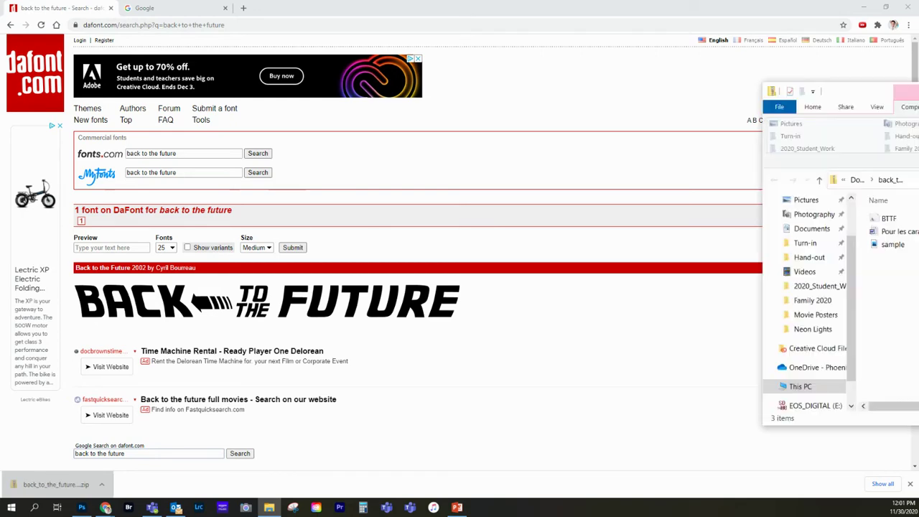
{"action": "left_click_drag", "start_coordinate": [359, 189], "coordinate": [502, 120]}
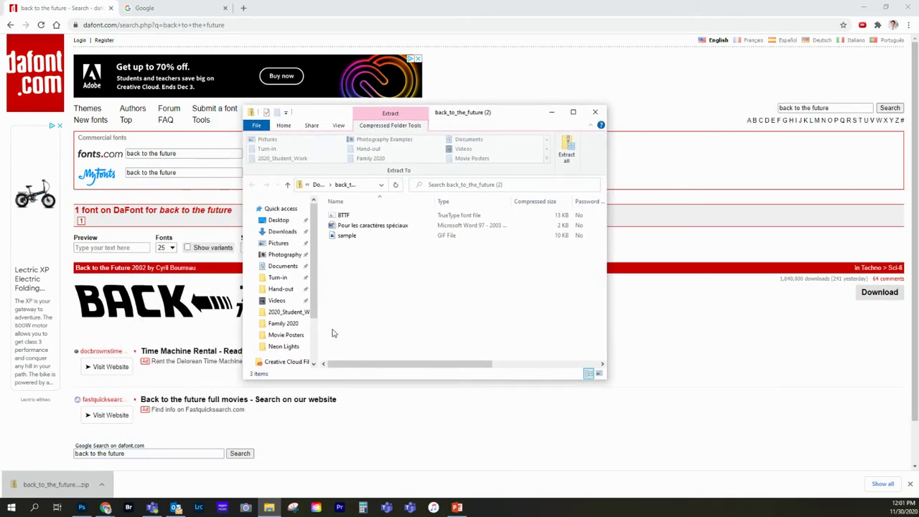
{"action": "left_click_drag", "start_coordinate": [333, 111], "coordinate": [320, 125]}
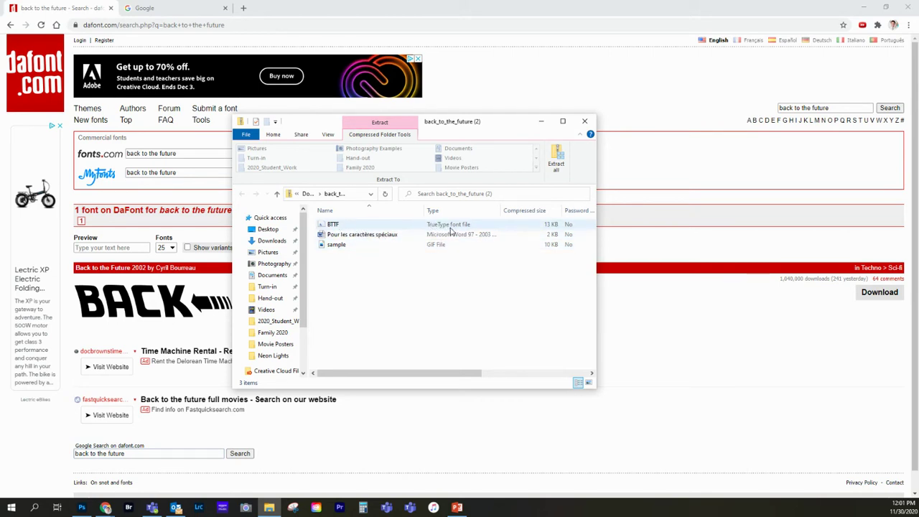
Step: Install the BTTF font over the existing copy, then close the font preview and zip window
{"action": "left_click", "coordinate": [351, 229]}
{"action": "double_click", "coordinate": [351, 229]}
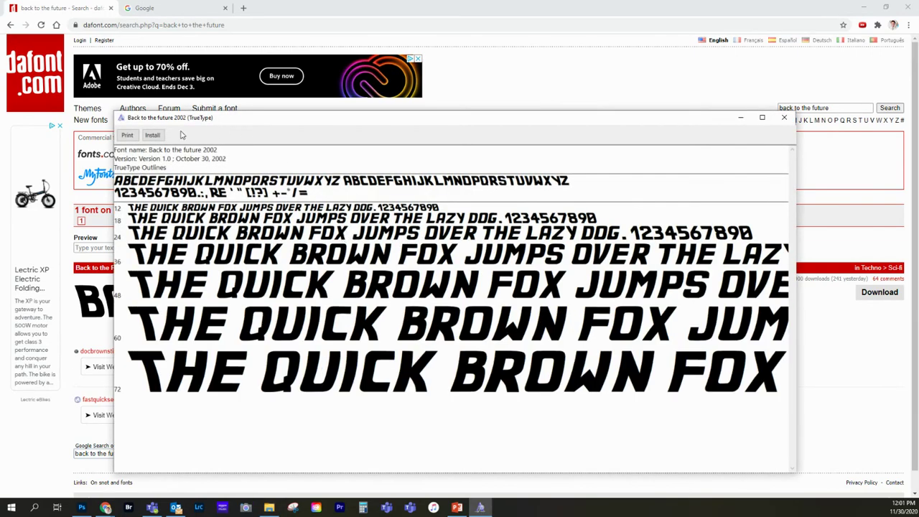
{"action": "left_click", "coordinate": [154, 136]}
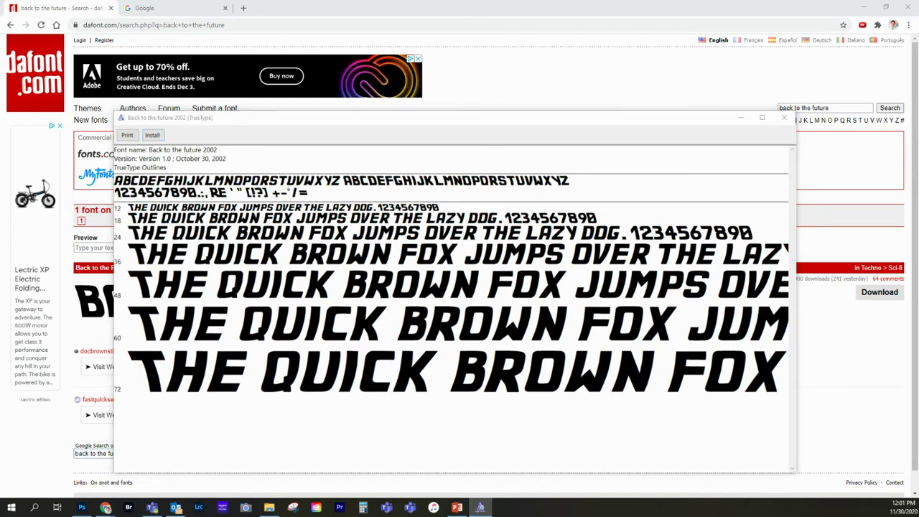
{"action": "left_click_drag", "start_coordinate": [642, 168], "coordinate": [541, 175]}
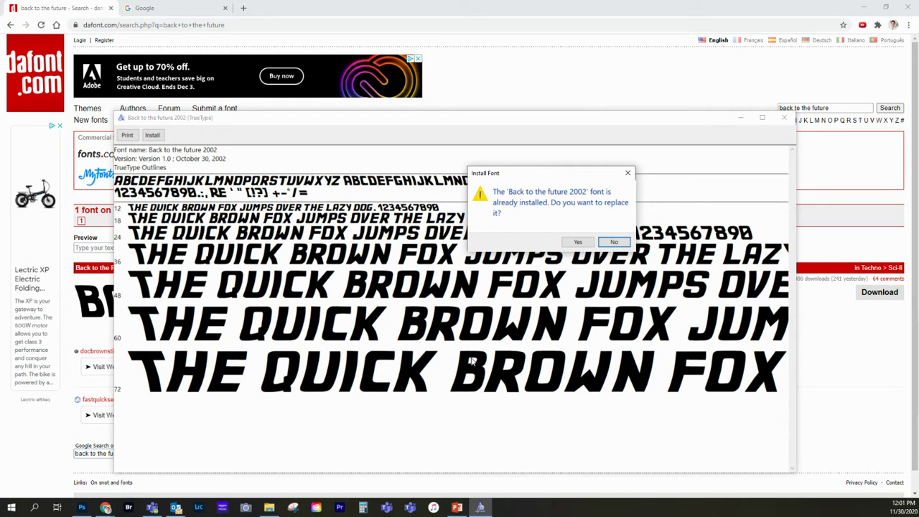
{"action": "left_click", "coordinate": [578, 242]}
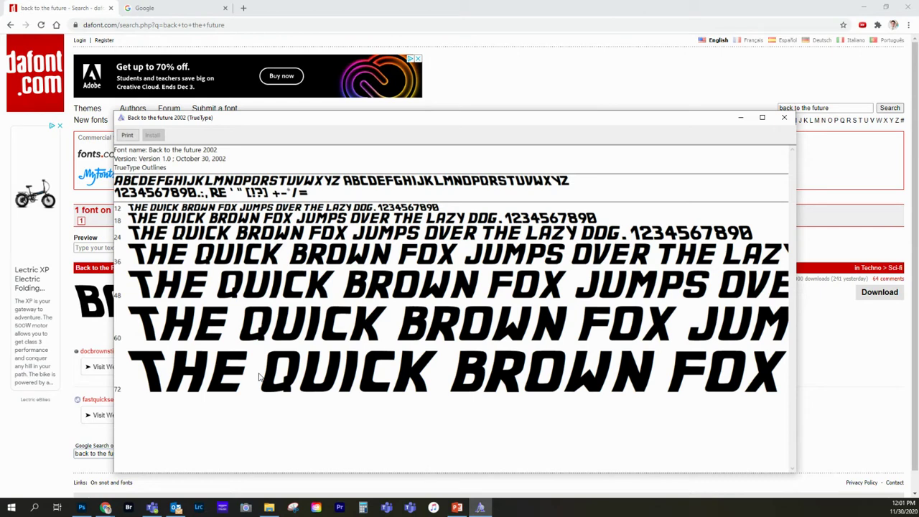
{"action": "left_click", "coordinate": [784, 117]}
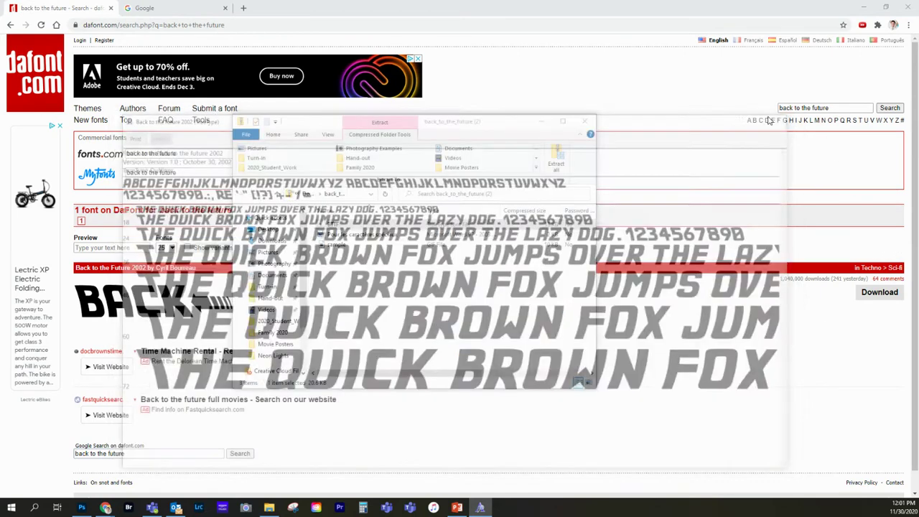
{"action": "left_click", "coordinate": [584, 121]}
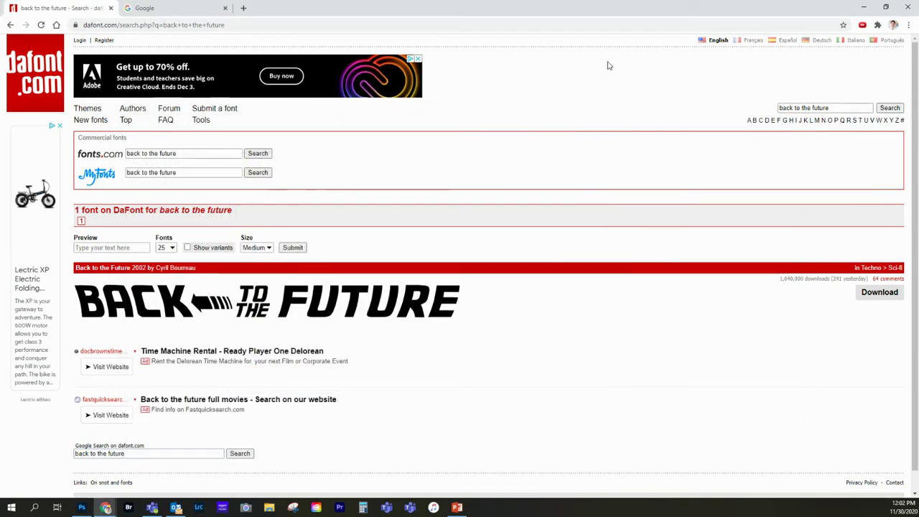
Step: In Photoshop, create Untitled-1 at 8.5 × 11 inches, 150 pixels/inch, white background
{"action": "left_click", "coordinate": [81, 508]}
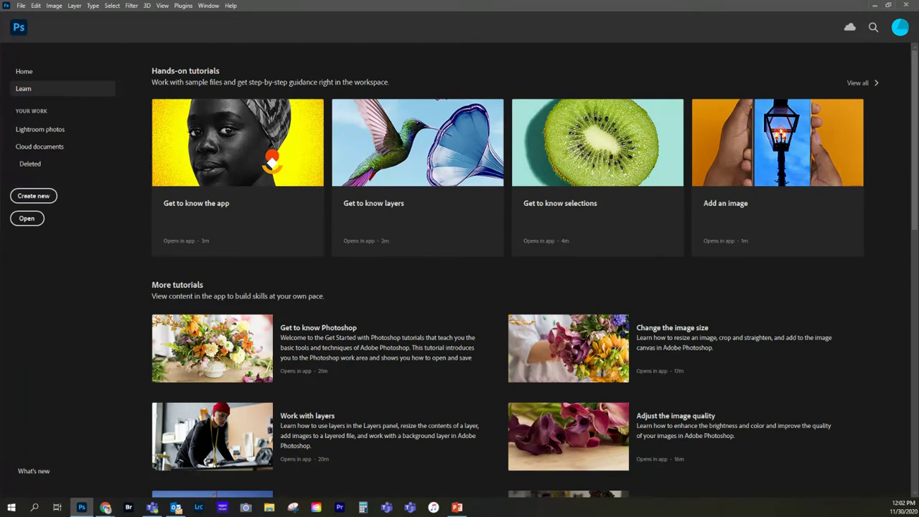
{"action": "key", "text": "ctrl+n"}
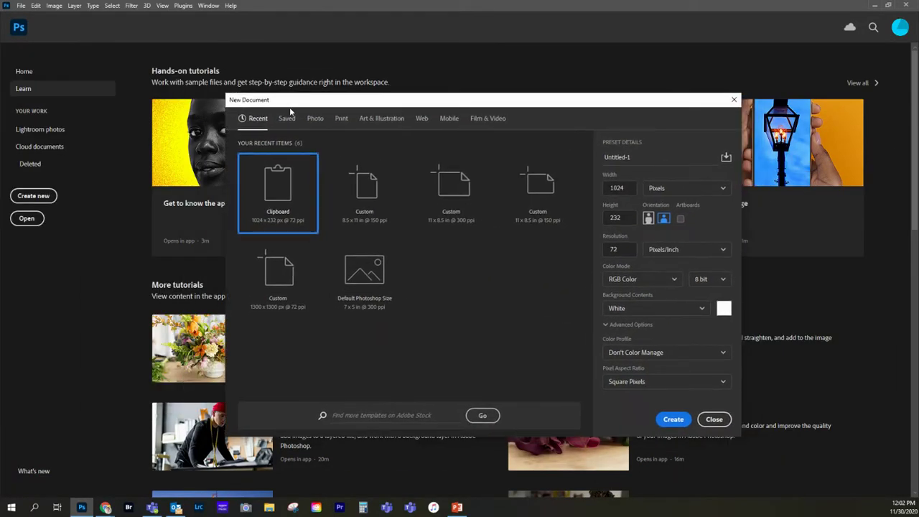
{"action": "left_click", "coordinate": [692, 187]}
{"action": "left_click", "coordinate": [673, 222]}
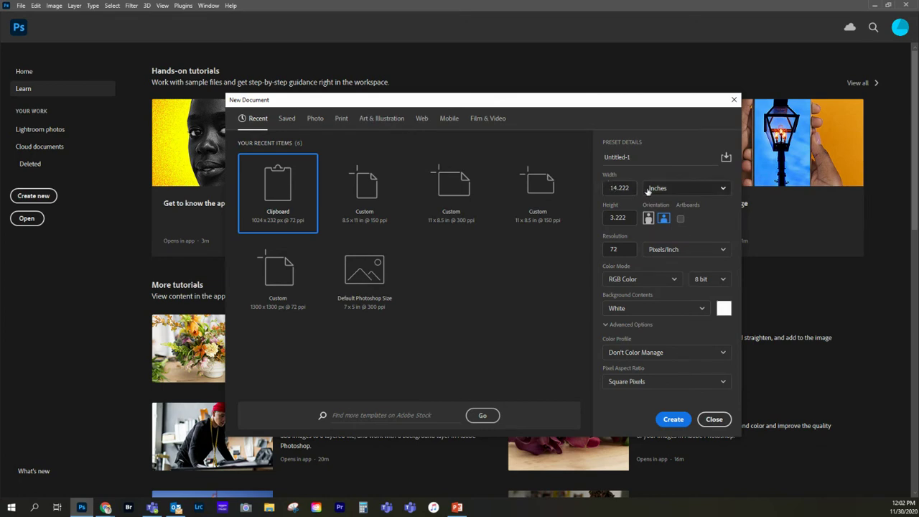
{"action": "left_click", "coordinate": [621, 188]}
{"action": "key", "text": "BackSpace"}
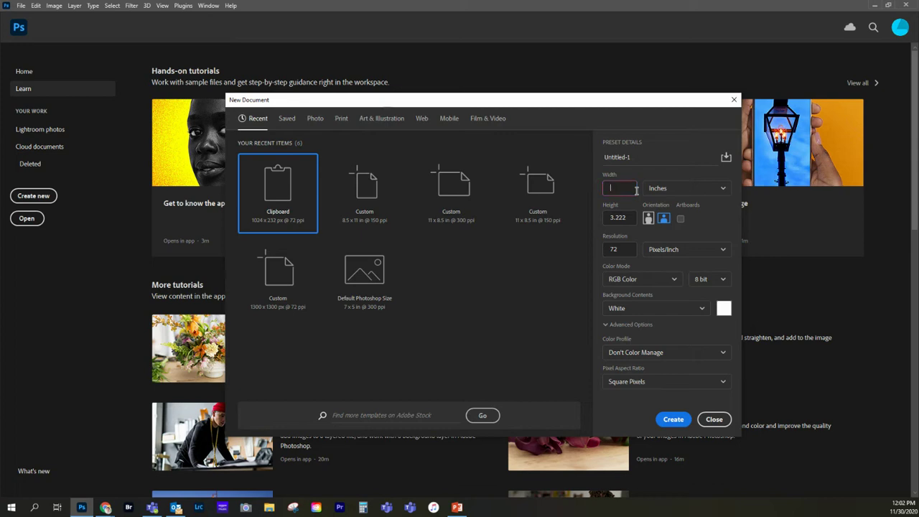
{"action": "type", "text": "8.5"}
{"action": "left_click", "coordinate": [626, 219]}
{"action": "type", "text": "11"}
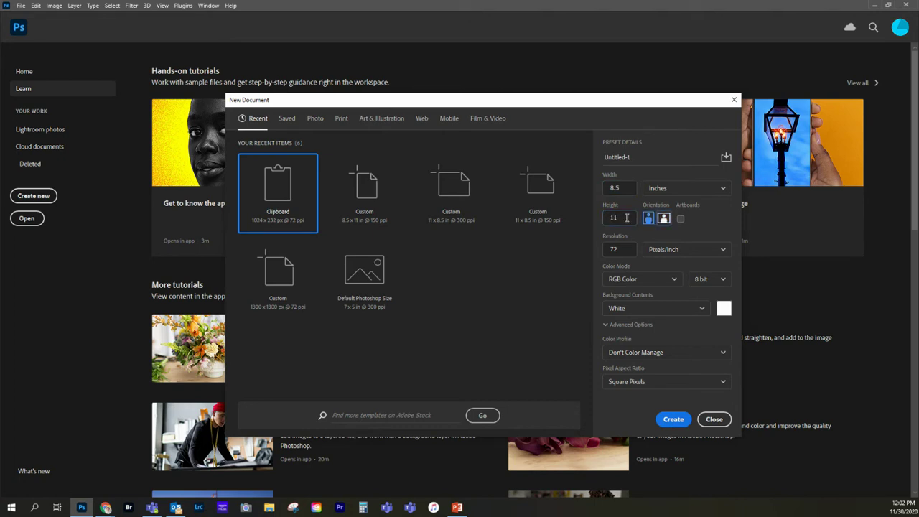
{"action": "key", "text": "Tab"}
{"action": "left_click", "coordinate": [673, 420]}
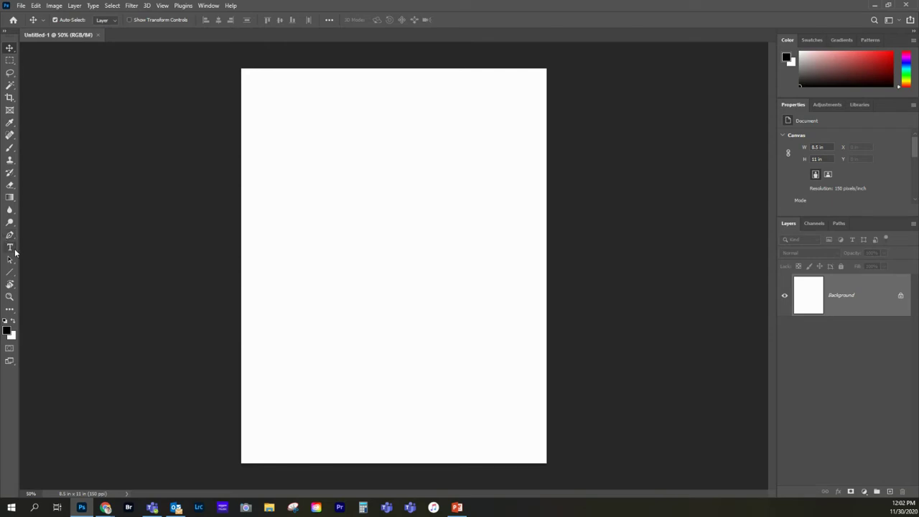
Step: Select the Horizontal Type Tool, previewing the font list without changing fonts
{"action": "left_click", "coordinate": [11, 248]}
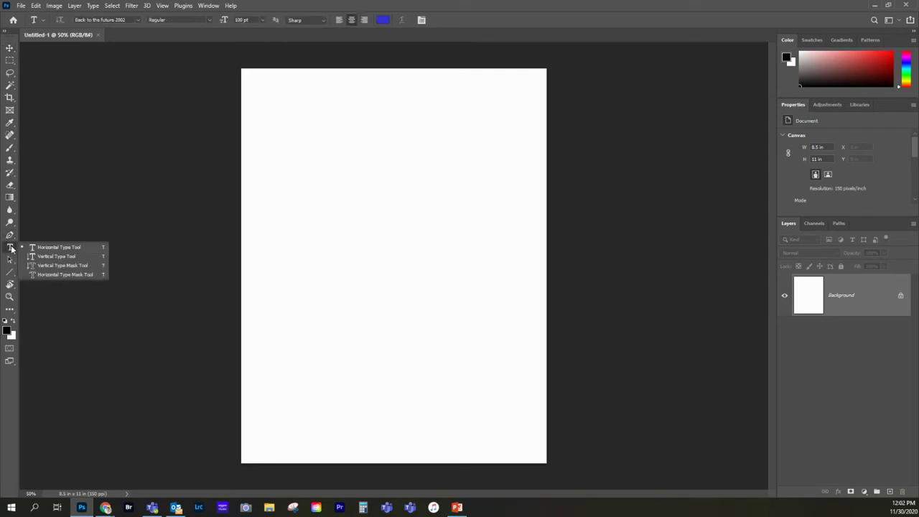
{"action": "left_click", "coordinate": [86, 250]}
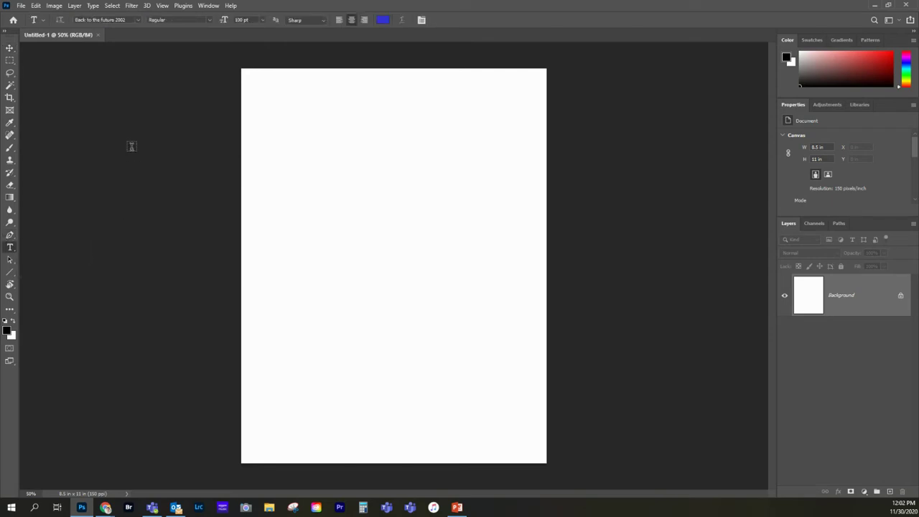
{"action": "left_click", "coordinate": [139, 20]}
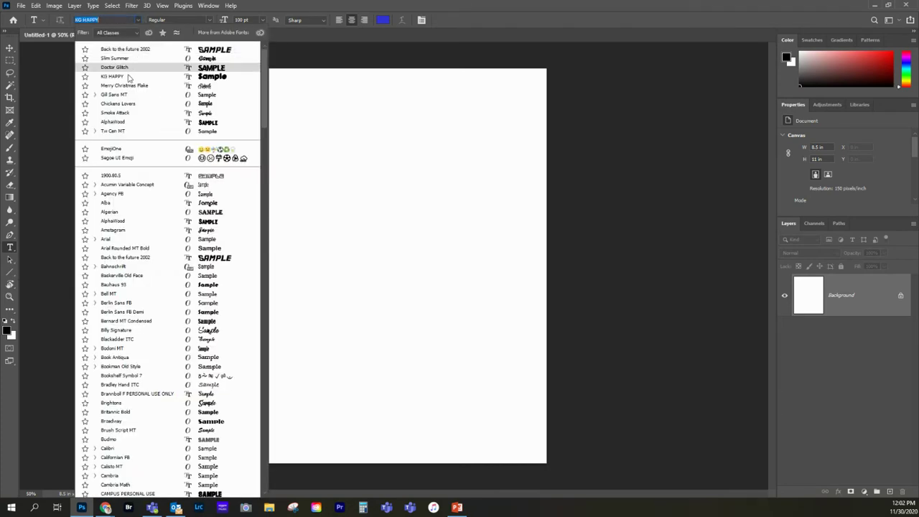
{"action": "left_click", "coordinate": [109, 149]}
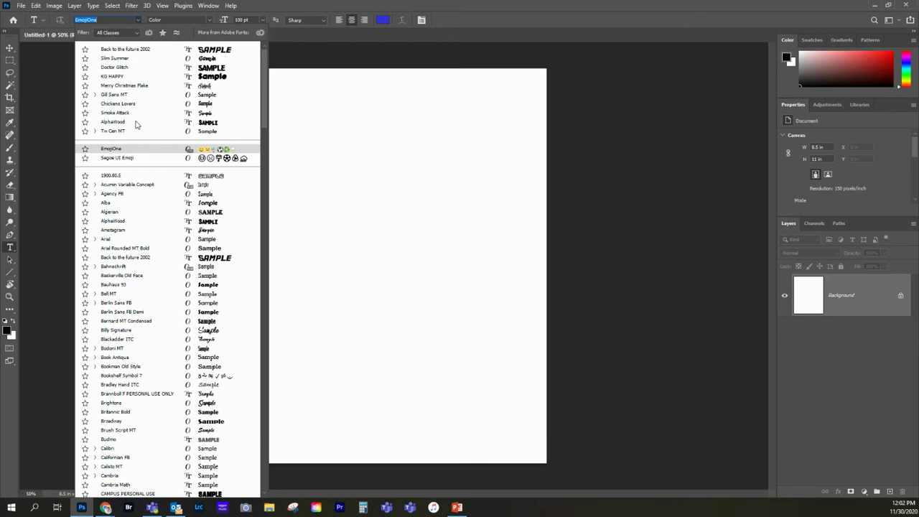
{"action": "key", "text": "Escape"}
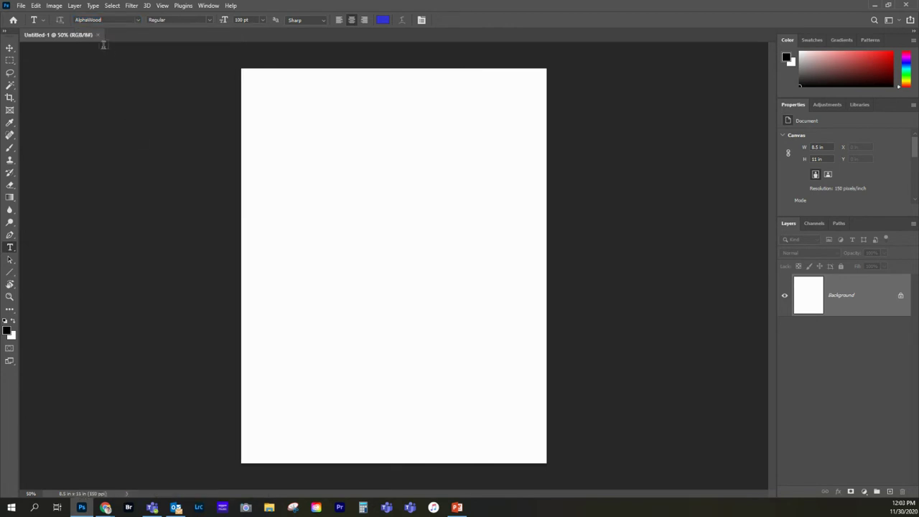
Step: Set the type font to Back to the future 2002 at 24 pt
{"action": "left_click", "coordinate": [141, 20]}
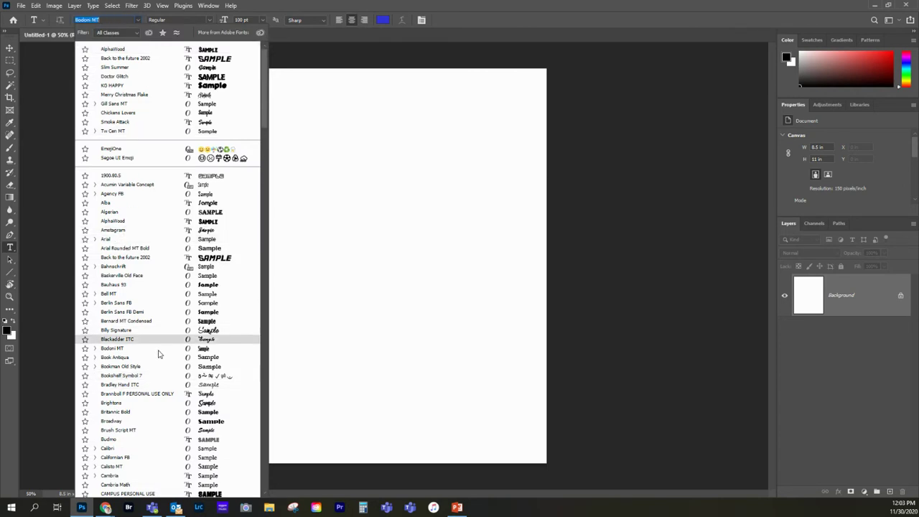
{"action": "scroll", "coordinate": [156, 319], "scroll_direction": "down", "scroll_amount": 1}
{"action": "scroll", "coordinate": [155, 271], "scroll_direction": "down", "scroll_amount": 1}
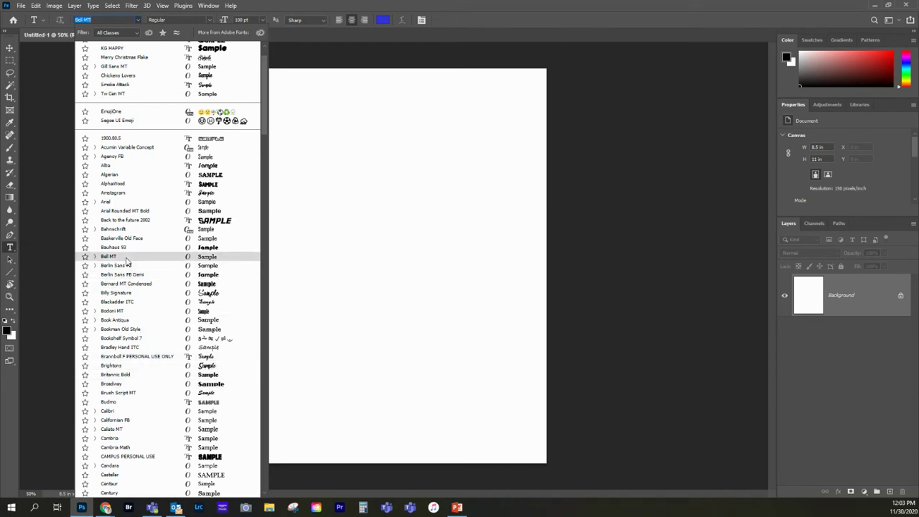
{"action": "left_click", "coordinate": [124, 220]}
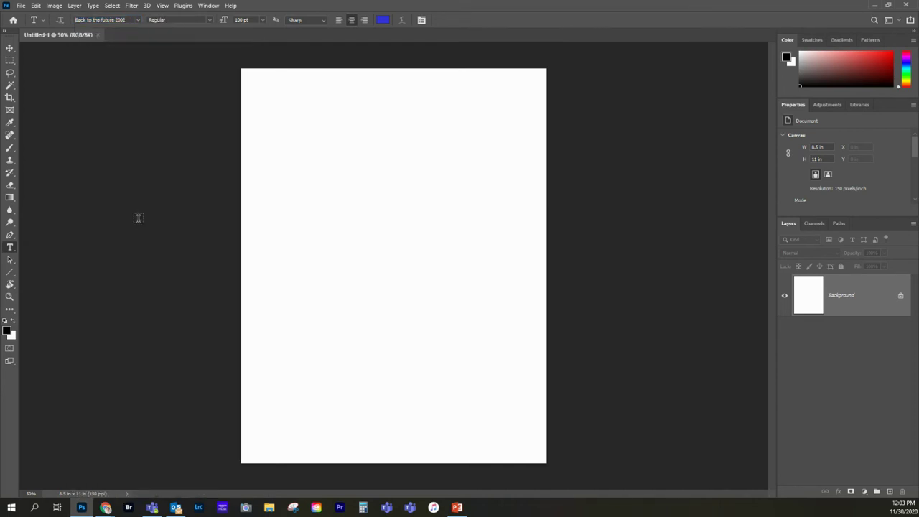
{"action": "left_click", "coordinate": [263, 19]}
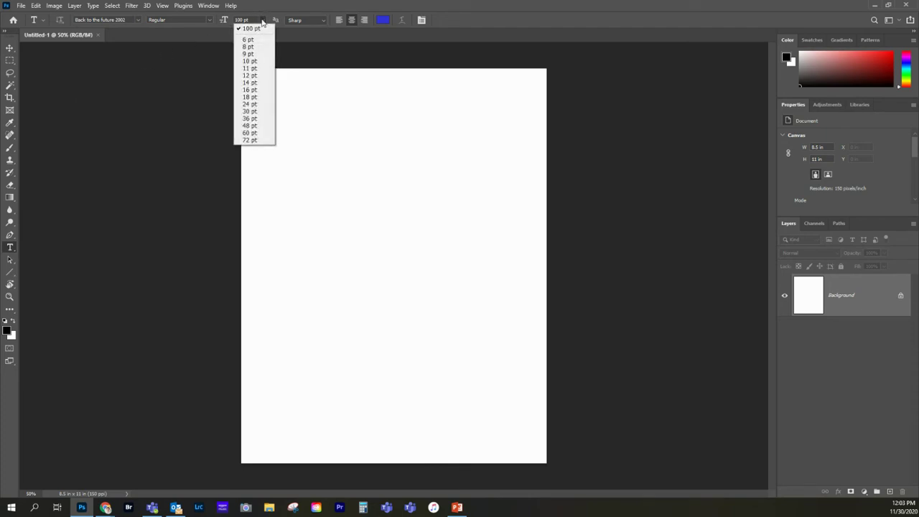
{"action": "left_click", "coordinate": [259, 104]}
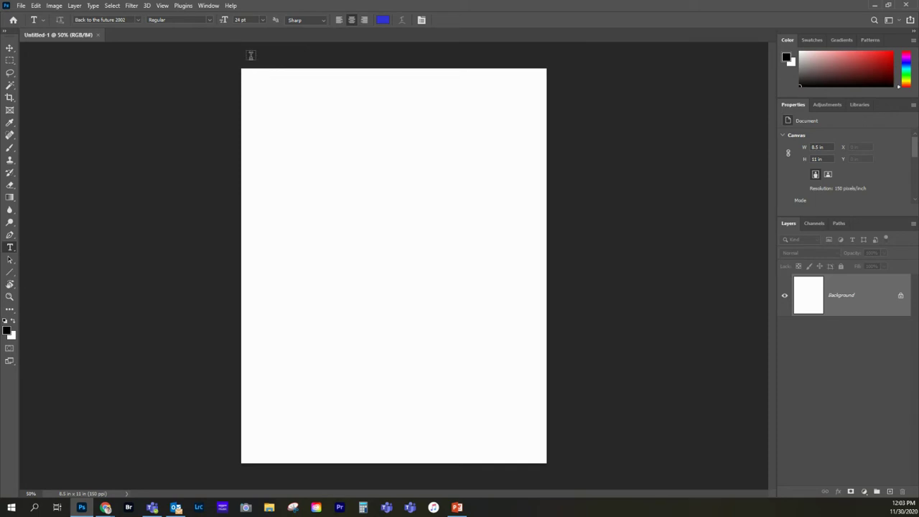
Step: Type the left-aligned title BACK TO THE FUTURE near the page top, nudge it lower, and select it
{"action": "left_click", "coordinate": [270, 145]}
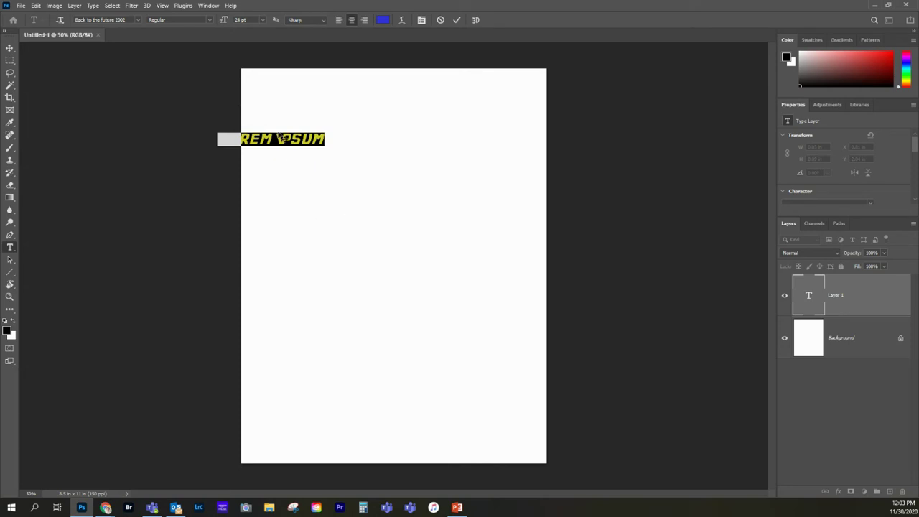
{"action": "left_click", "coordinate": [339, 20]}
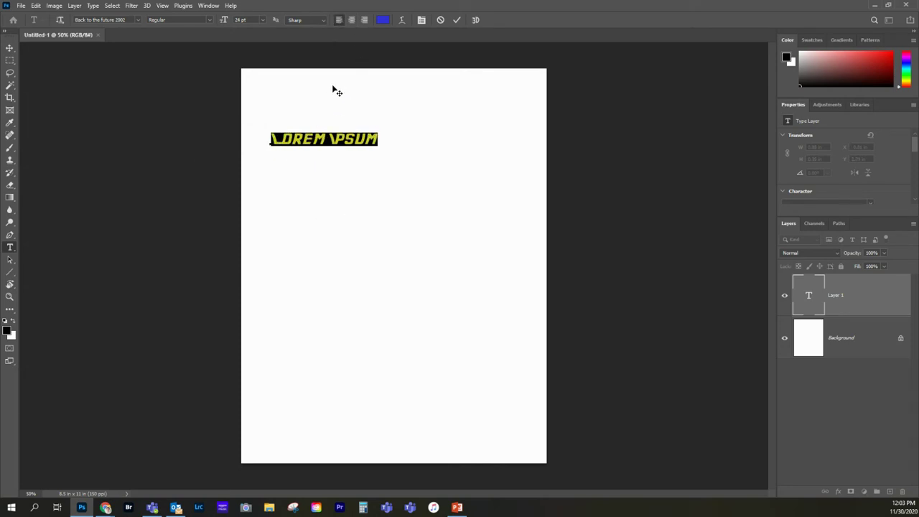
{"action": "type", "text": "B"}
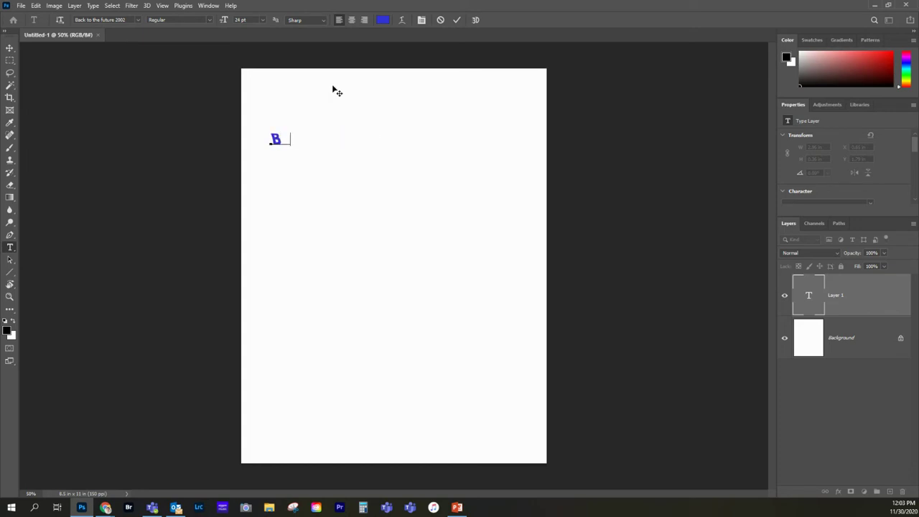
{"action": "type", "text": "ACK TO "}
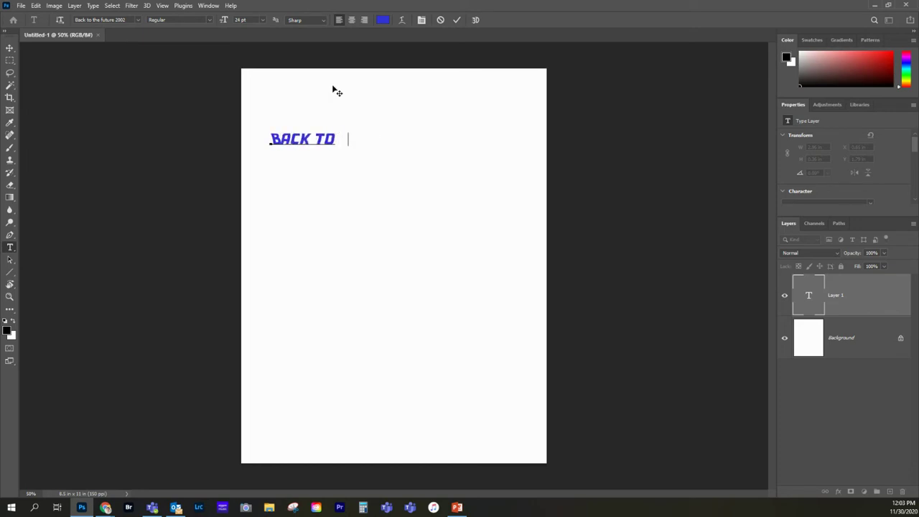
{"action": "type", "text": "THE FUT"}
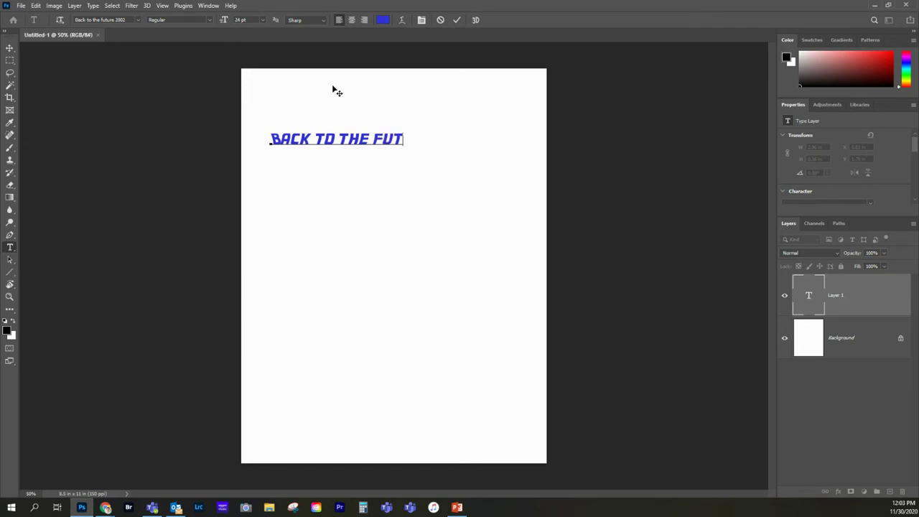
{"action": "type", "text": "URE"}
{"action": "mouse_move", "coordinate": [443, 141]}
{"action": "left_mouse_down"}
{"action": "mouse_move", "coordinate": [453, 141]}
{"action": "mouse_move", "coordinate": [441, 157]}
{"action": "mouse_move", "coordinate": [442, 148]}
{"action": "left_mouse_up"}
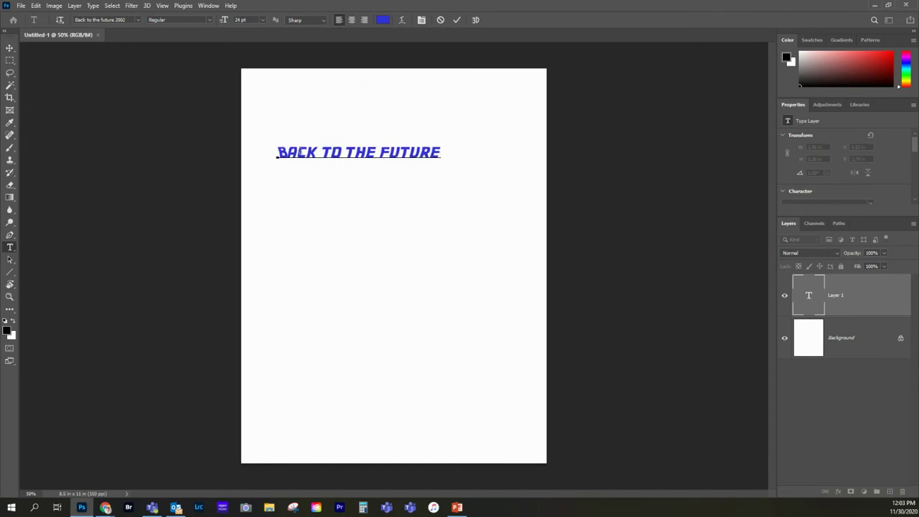
{"action": "left_click_drag", "start_coordinate": [278, 152], "coordinate": [473, 150]}
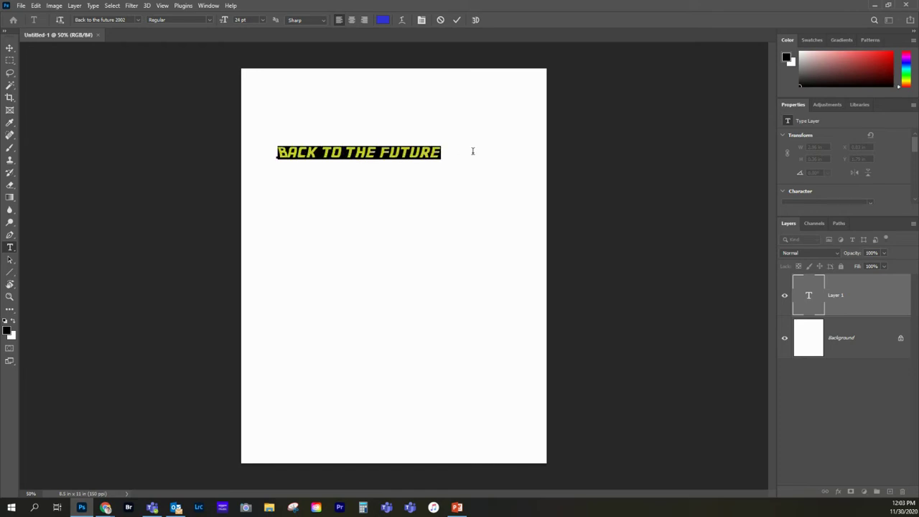
{"action": "left_click", "coordinate": [385, 21]}
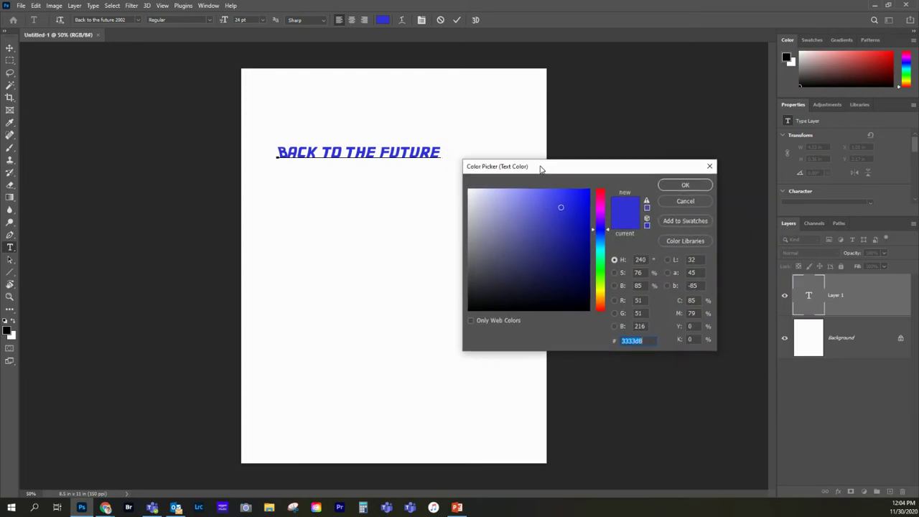
Step: Colour the selected title magenta (#c22372) and commit the text layer
{"action": "left_click", "coordinate": [553, 246]}
{"action": "mouse_move", "coordinate": [558, 270]}
{"action": "left_mouse_down"}
{"action": "mouse_move", "coordinate": [549, 212]}
{"action": "mouse_move", "coordinate": [602, 202]}
{"action": "left_mouse_up"}
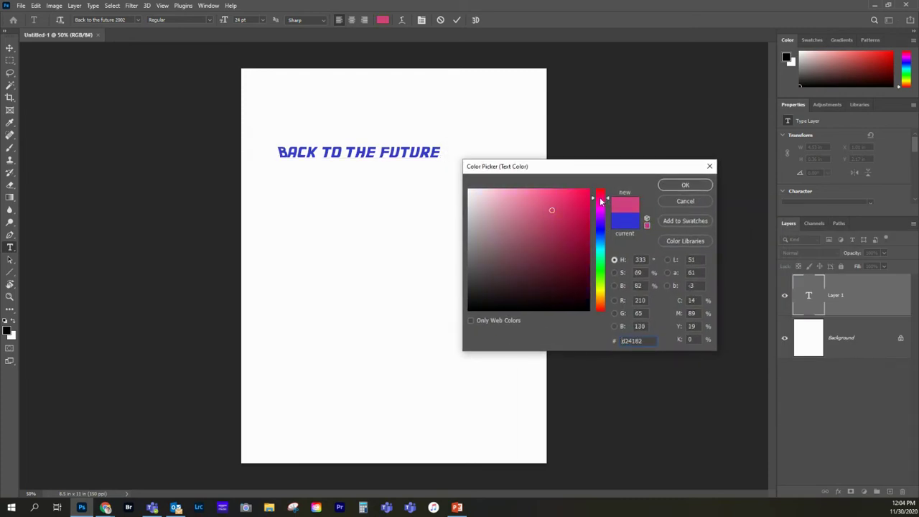
{"action": "left_click", "coordinate": [602, 277]}
{"action": "left_click_drag", "start_coordinate": [603, 279], "coordinate": [602, 282]}
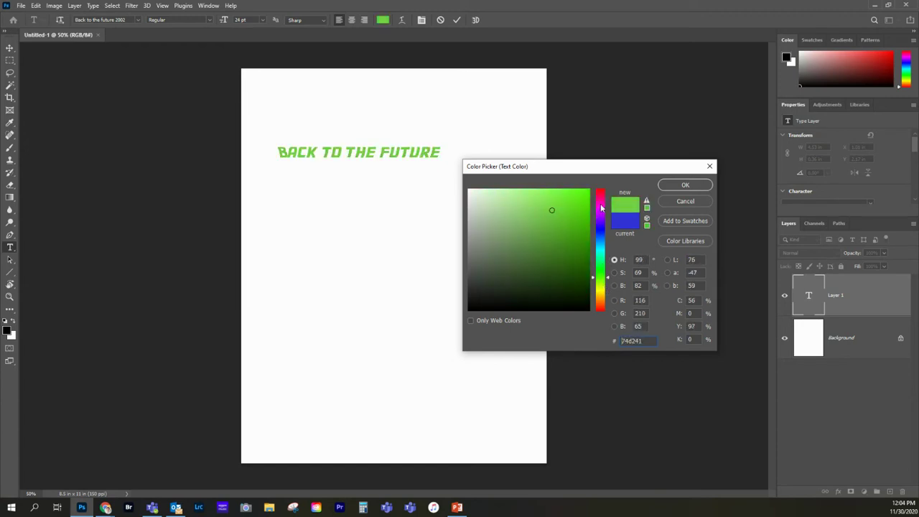
{"action": "left_click", "coordinate": [602, 202]}
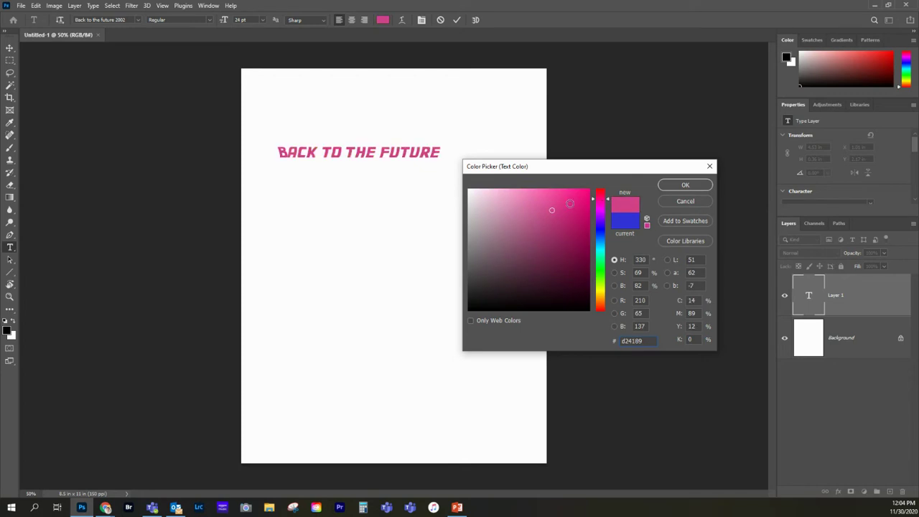
{"action": "left_click", "coordinate": [550, 247]}
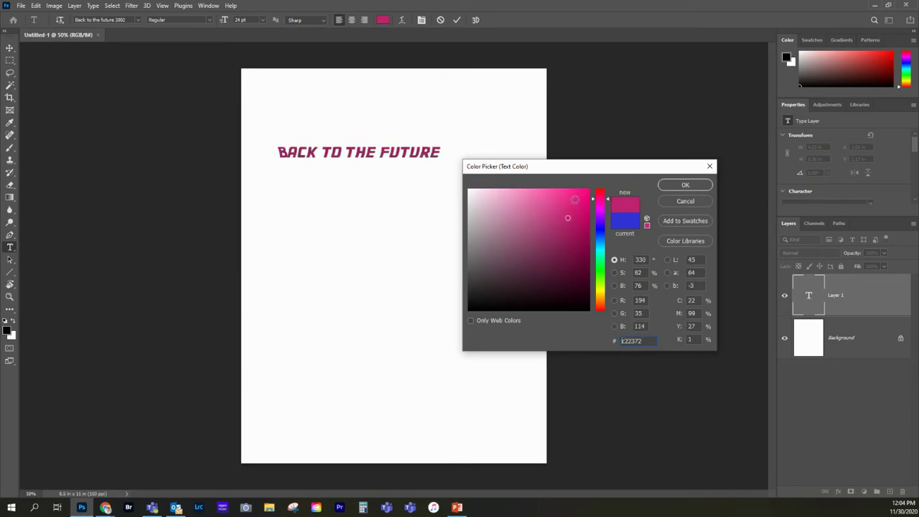
{"action": "left_click", "coordinate": [684, 185]}
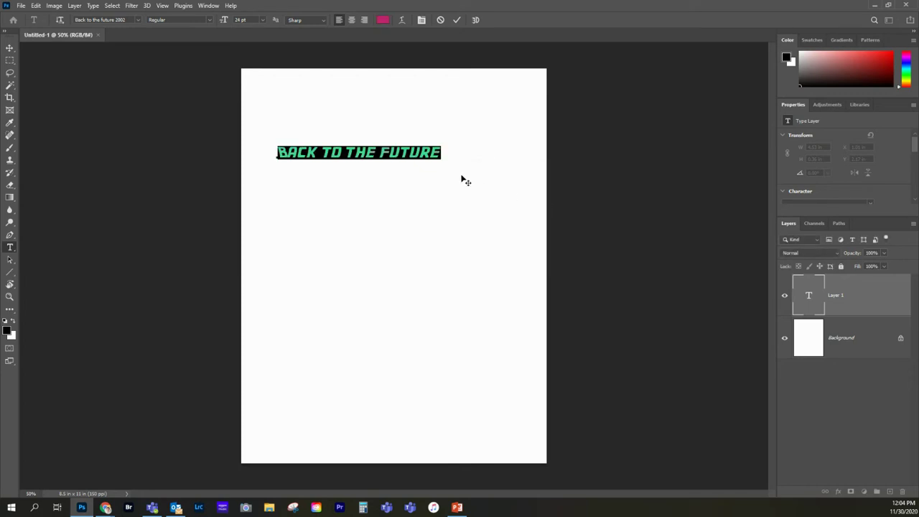
{"action": "left_click", "coordinate": [457, 21]}
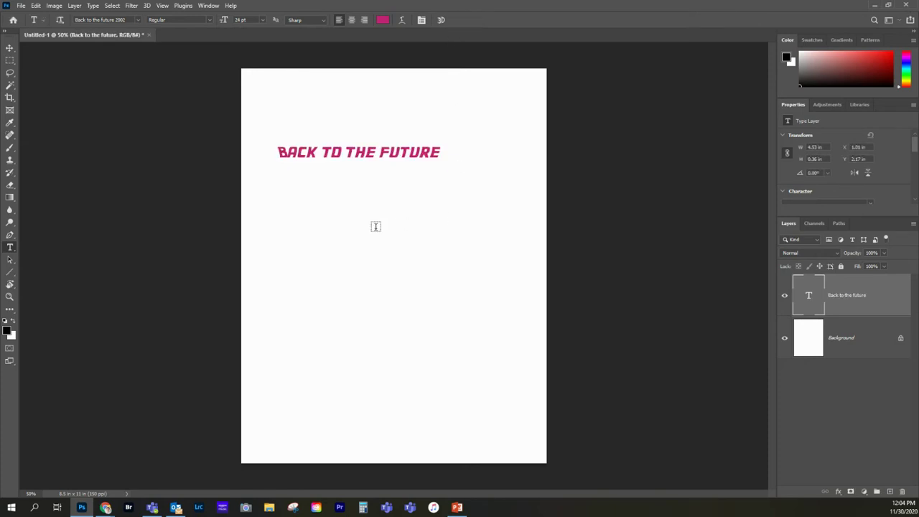
{"action": "left_click", "coordinate": [10, 48]}
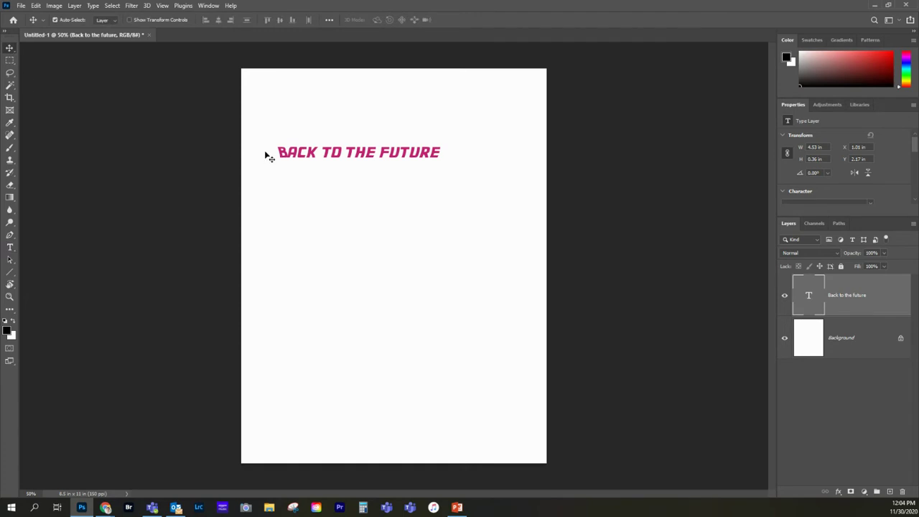
Step: Shift the title slightly up and right, then reselect all its text with the Type tool
{"action": "mouse_move", "coordinate": [283, 153]}
{"action": "left_mouse_down"}
{"action": "mouse_move", "coordinate": [303, 126]}
{"action": "mouse_move", "coordinate": [289, 143]}
{"action": "left_mouse_up"}
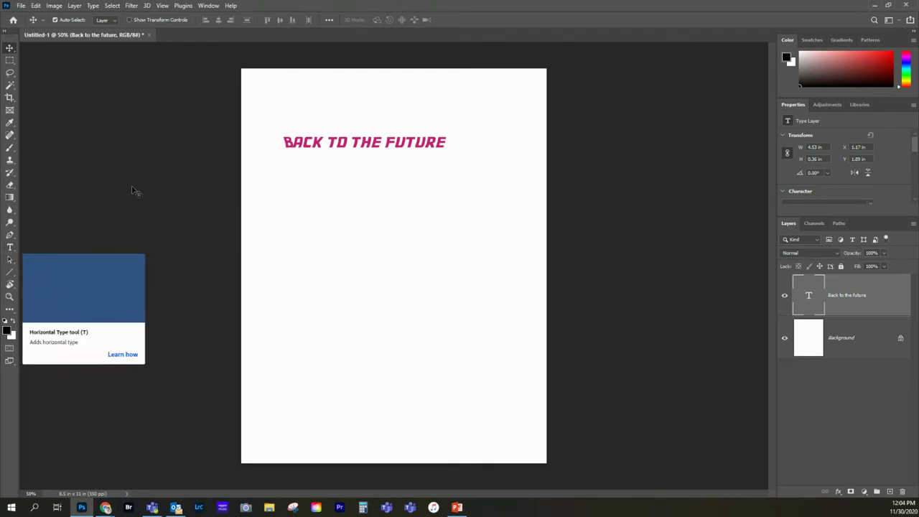
{"action": "key", "text": "t"}
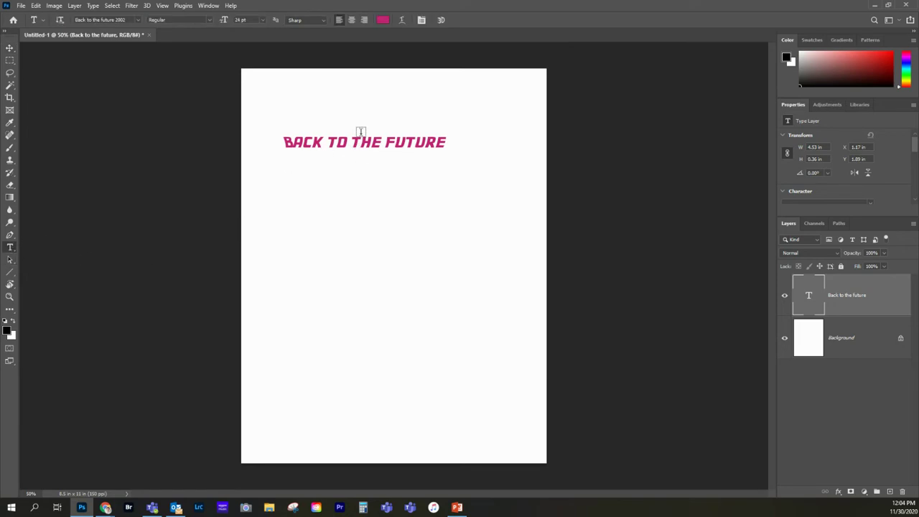
{"action": "left_click", "coordinate": [302, 142]}
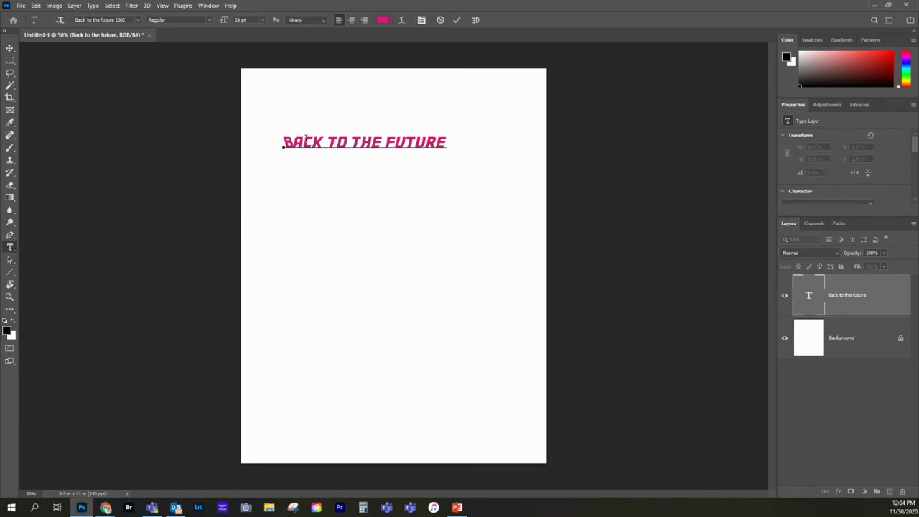
{"action": "left_click_drag", "start_coordinate": [283, 142], "coordinate": [482, 148]}
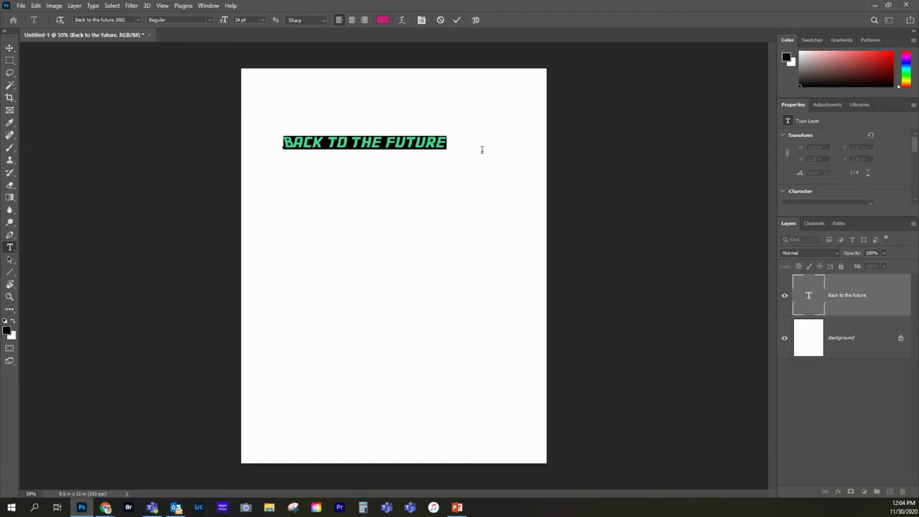
{"action": "left_click", "coordinate": [264, 20]}
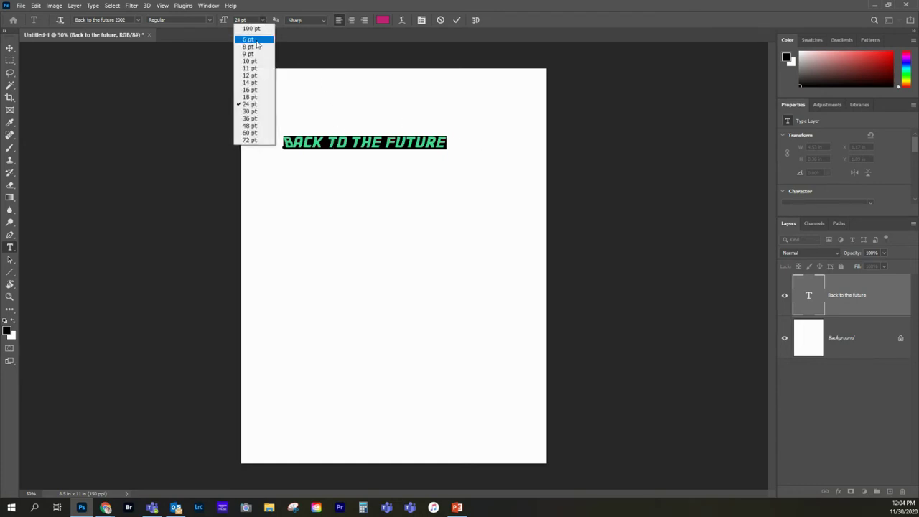
Step: Set the title to 72 pt and break it into centred lines BACK / TO THE / FUTURE
{"action": "left_click", "coordinate": [252, 140]}
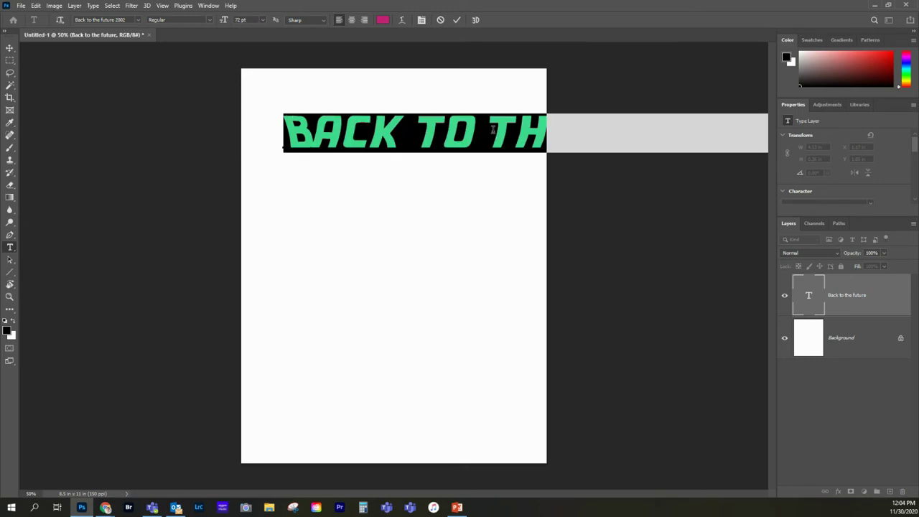
{"action": "left_click", "coordinate": [416, 125]}
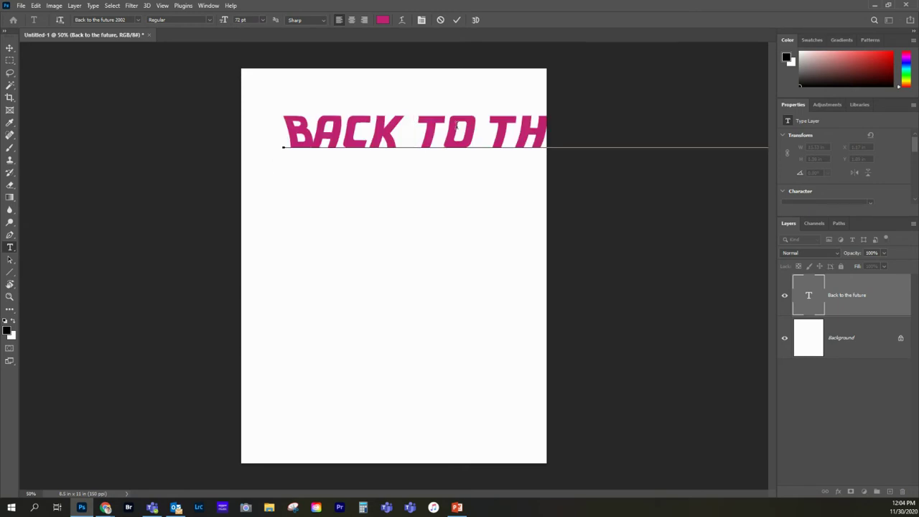
{"action": "key", "text": "Return"}
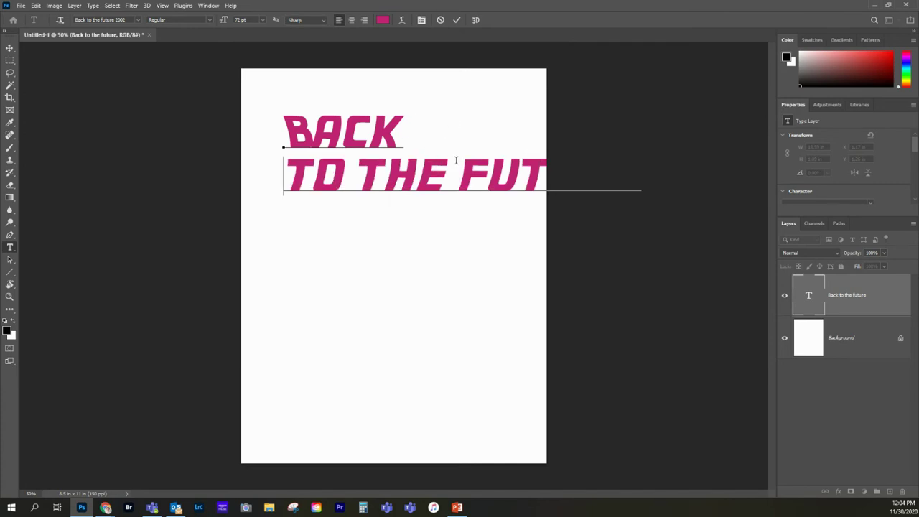
{"action": "left_click", "coordinate": [455, 160]}
{"action": "key", "text": "Return"}
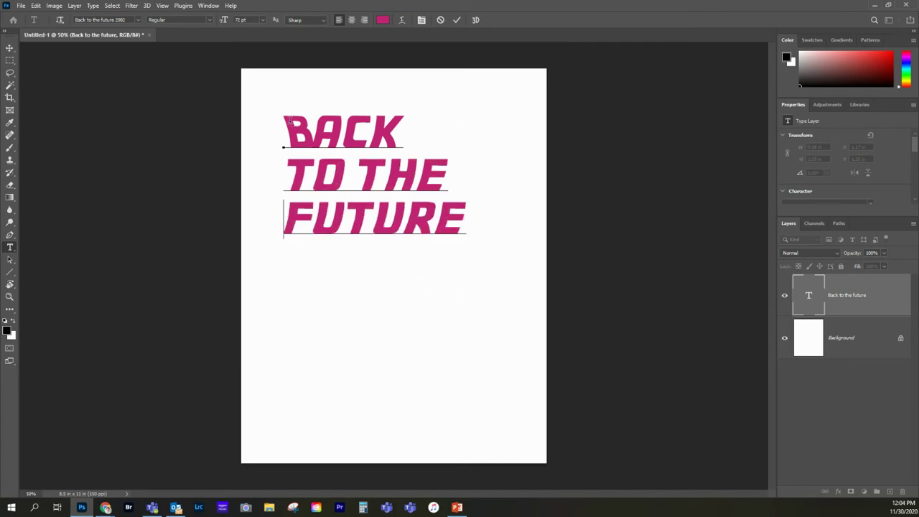
{"action": "left_click_drag", "start_coordinate": [284, 116], "coordinate": [491, 214]}
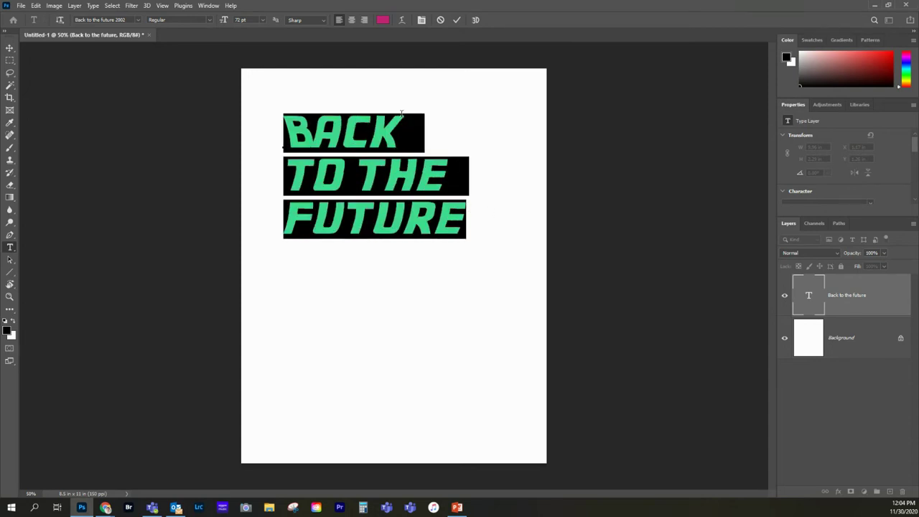
{"action": "left_click", "coordinate": [352, 21]}
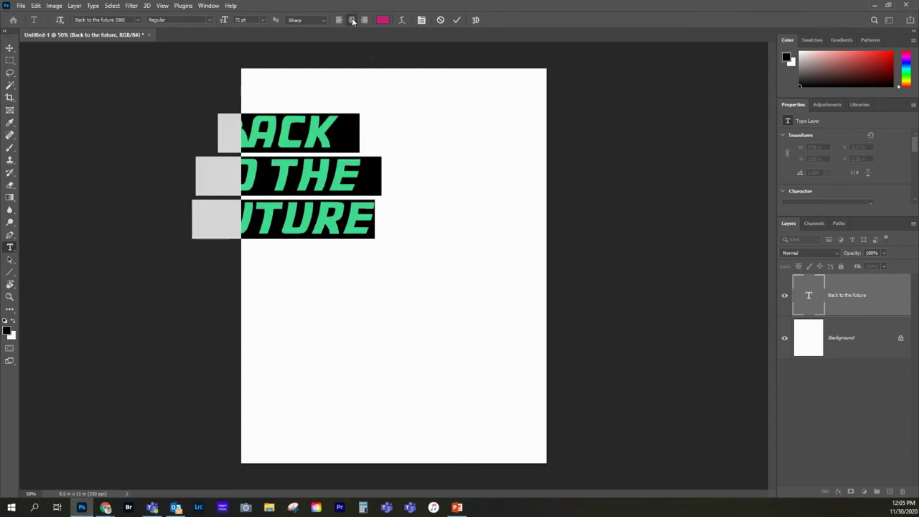
Step: Move the title to the top centre of the page
{"action": "left_click", "coordinate": [9, 48]}
{"action": "left_click_drag", "start_coordinate": [282, 144], "coordinate": [376, 103]}
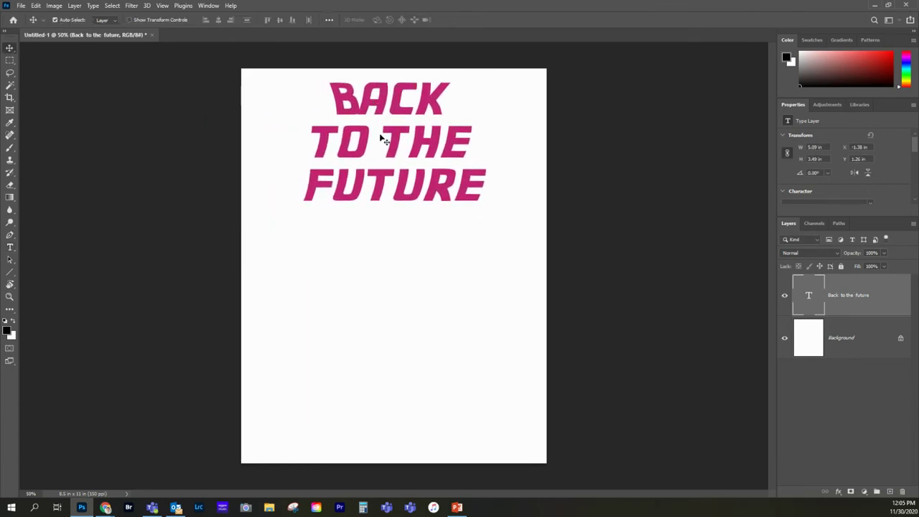
{"action": "left_click_drag", "start_coordinate": [384, 200], "coordinate": [381, 199]}
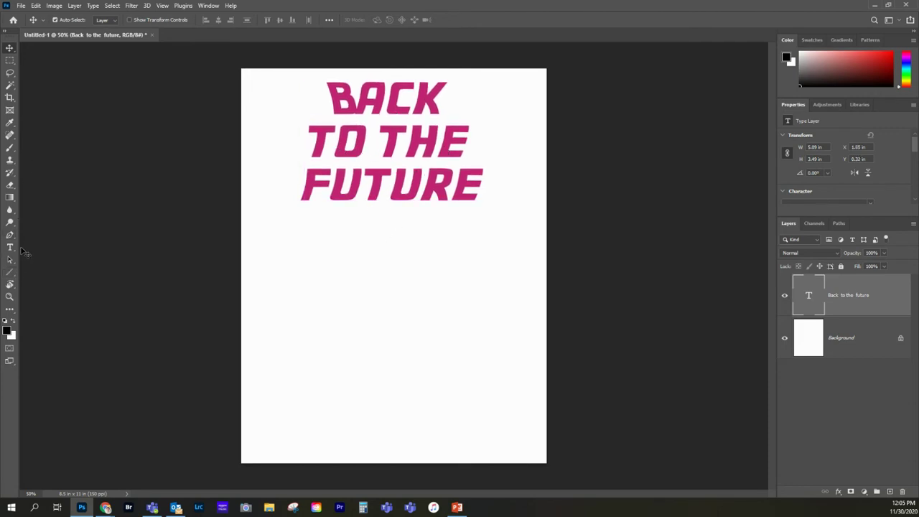
{"action": "left_click", "coordinate": [11, 247]}
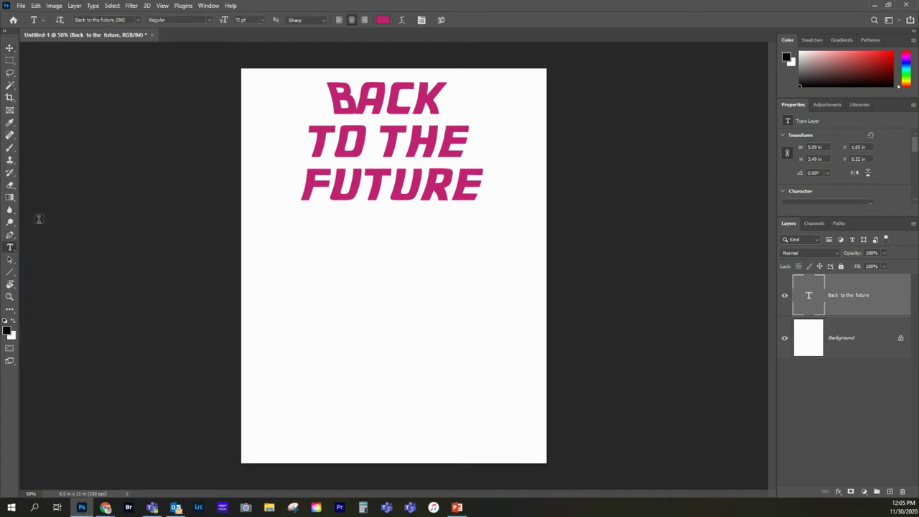
Step: Shrink the TO THE line to 36 pt and drag the title slightly lower on the page
{"action": "left_click", "coordinate": [334, 139]}
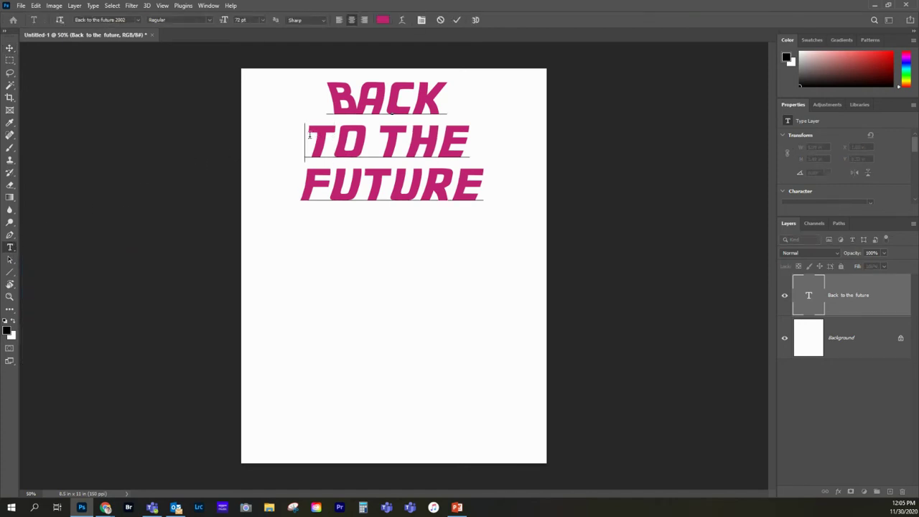
{"action": "left_click_drag", "start_coordinate": [305, 142], "coordinate": [484, 143]}
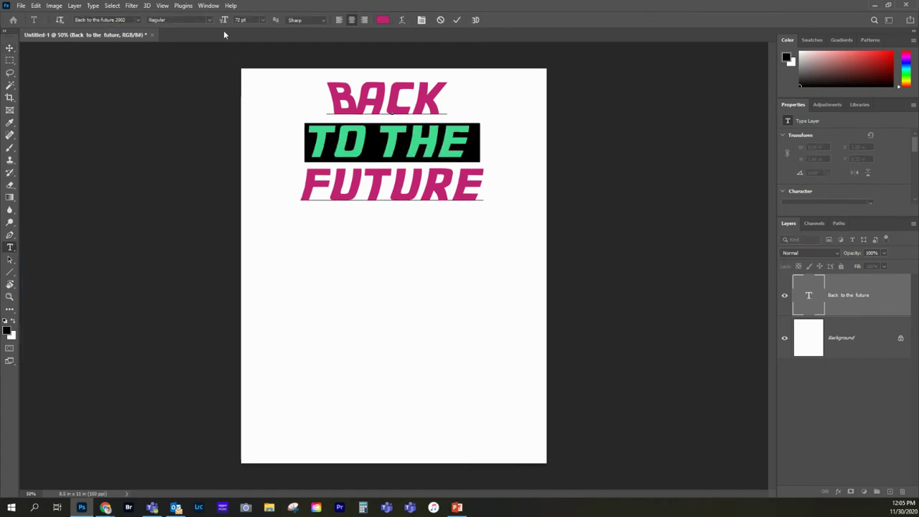
{"action": "left_click", "coordinate": [263, 20]}
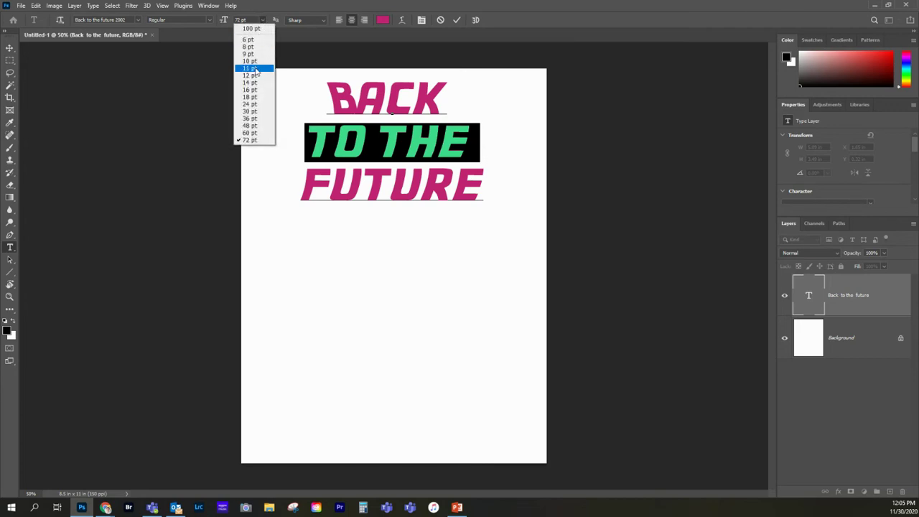
{"action": "left_click", "coordinate": [252, 105]}
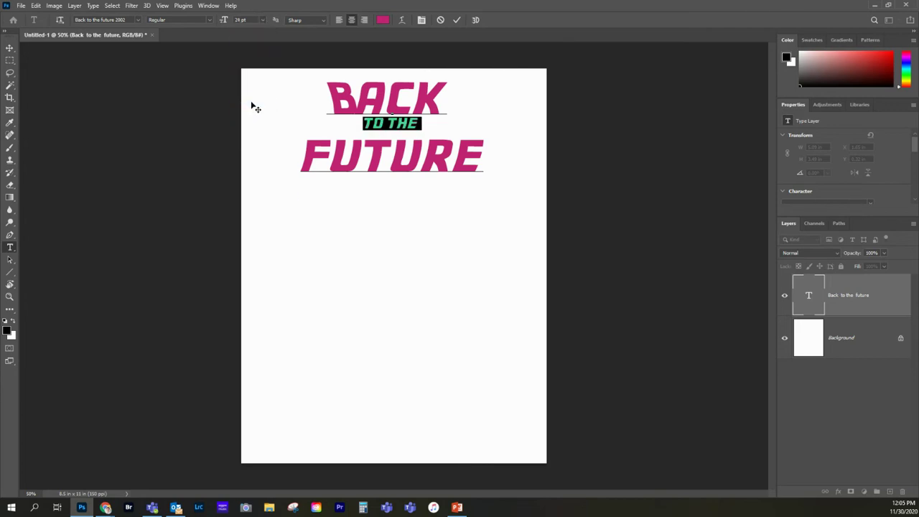
{"action": "left_click", "coordinate": [264, 19]}
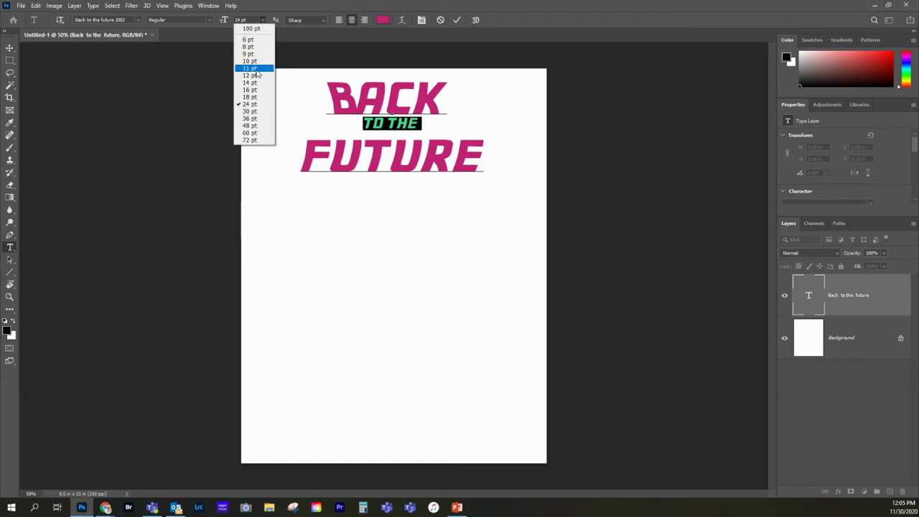
{"action": "left_click", "coordinate": [252, 120]}
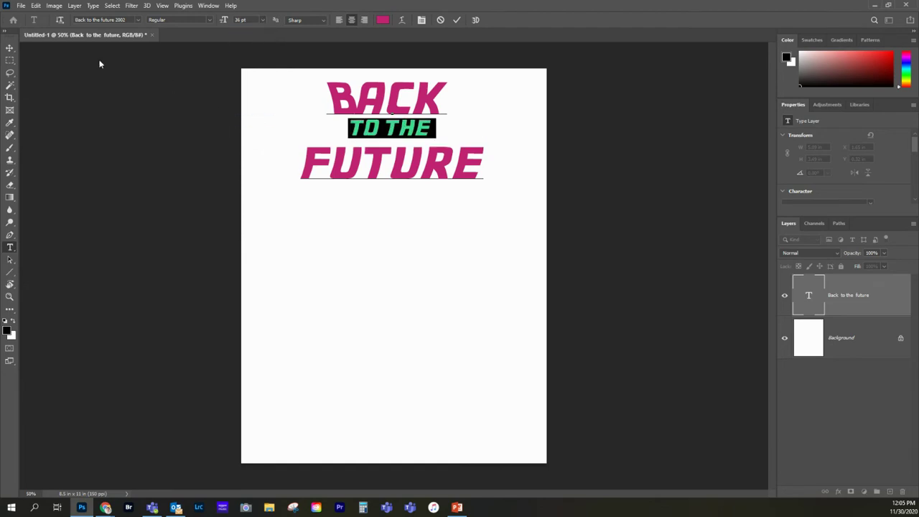
{"action": "left_click", "coordinate": [10, 47]}
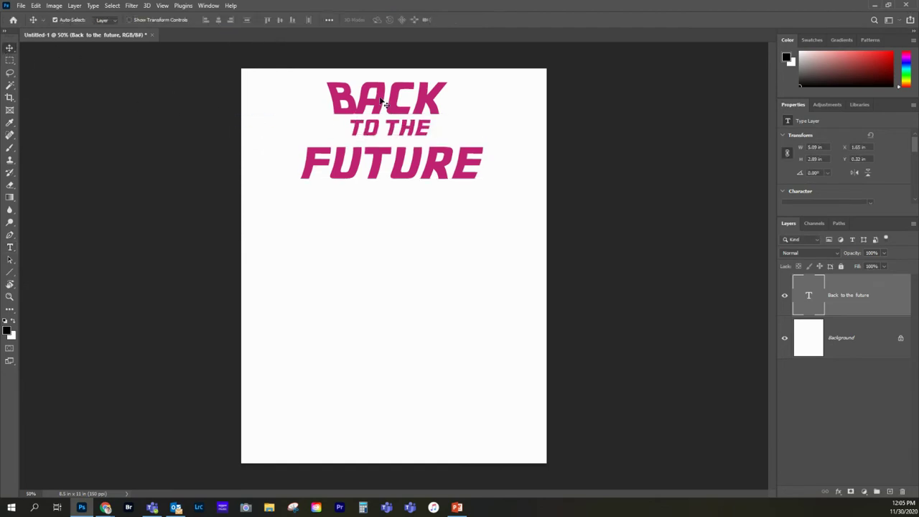
{"action": "mouse_move", "coordinate": [380, 102]}
{"action": "left_mouse_down"}
{"action": "mouse_move", "coordinate": [375, 113]}
{"action": "mouse_move", "coordinate": [384, 112]}
{"action": "left_mouse_up"}
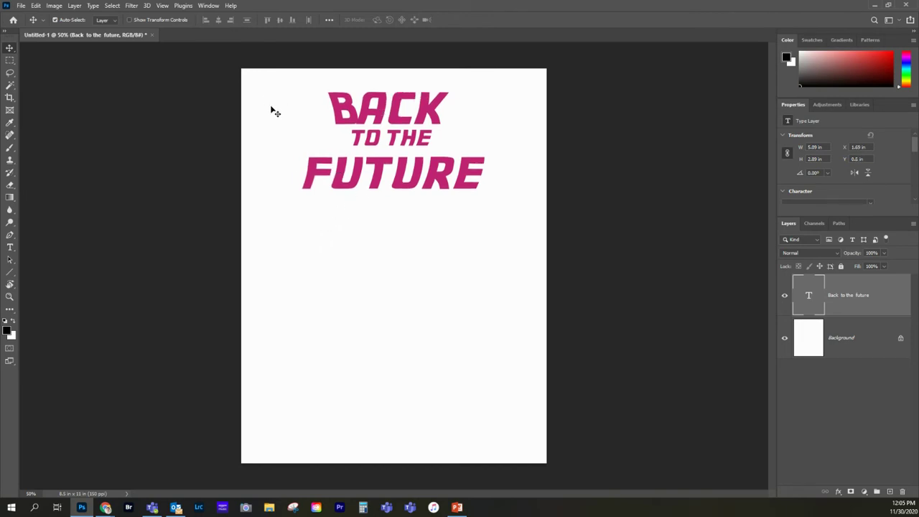
Step: Free-transform the title to about 5.24 × 2.98 in and re-centre it near the page top
{"action": "left_click", "coordinate": [35, 6]}
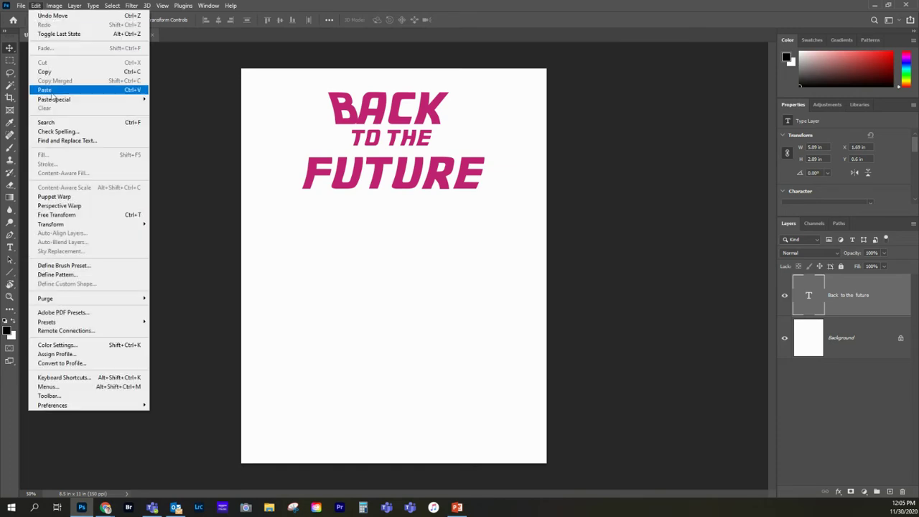
{"action": "left_click", "coordinate": [60, 216]}
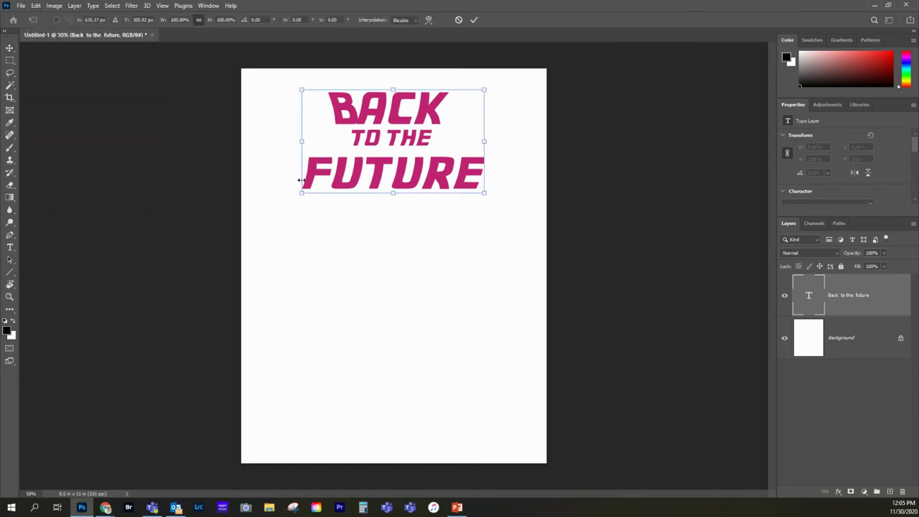
{"action": "mouse_move", "coordinate": [301, 192]}
{"action": "left_mouse_down"}
{"action": "mouse_move", "coordinate": [254, 218]}
{"action": "mouse_move", "coordinate": [296, 195]}
{"action": "left_mouse_up"}
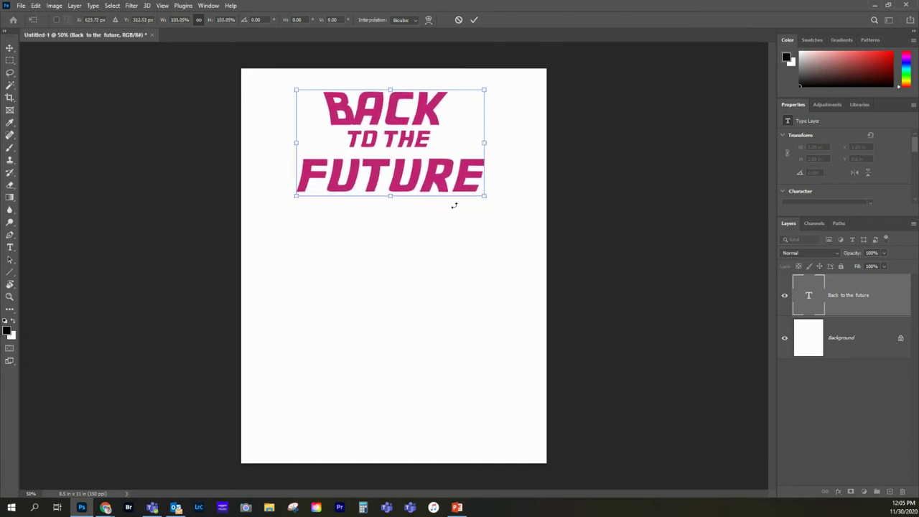
{"action": "left_click", "coordinate": [474, 19]}
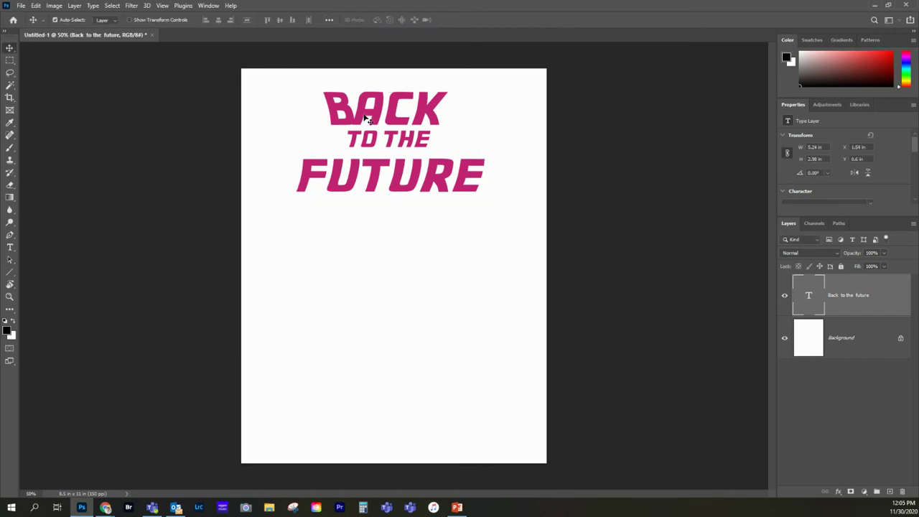
{"action": "left_click_drag", "start_coordinate": [367, 107], "coordinate": [369, 108]}
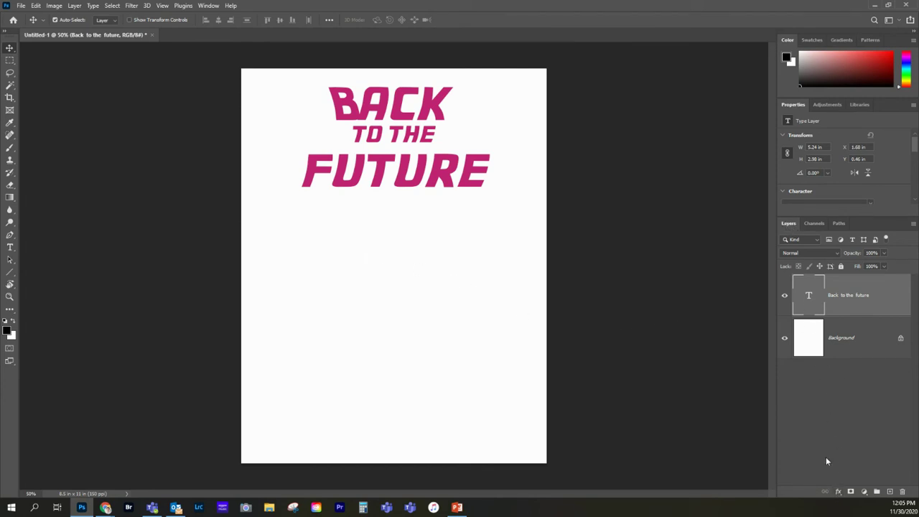
Step: Add Drop Shadow and Inner Shadow effects to the title, then nudge it to X 1.56 in, Y 0.5 in
{"action": "left_click", "coordinate": [837, 491]}
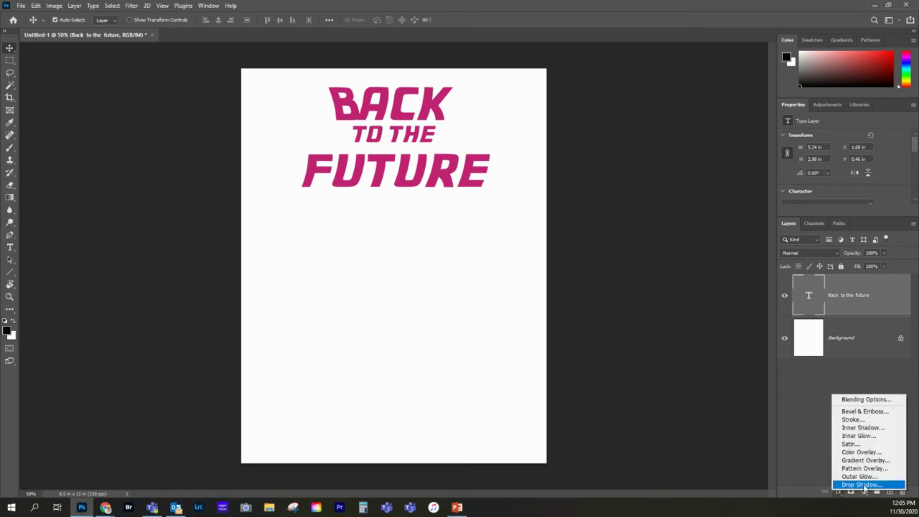
{"action": "left_click", "coordinate": [865, 485]}
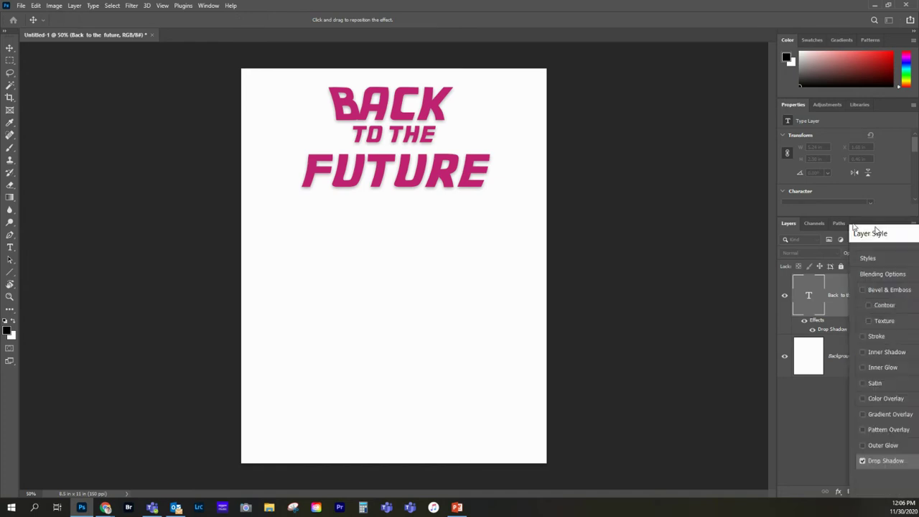
{"action": "left_click_drag", "start_coordinate": [901, 224], "coordinate": [478, 227]}
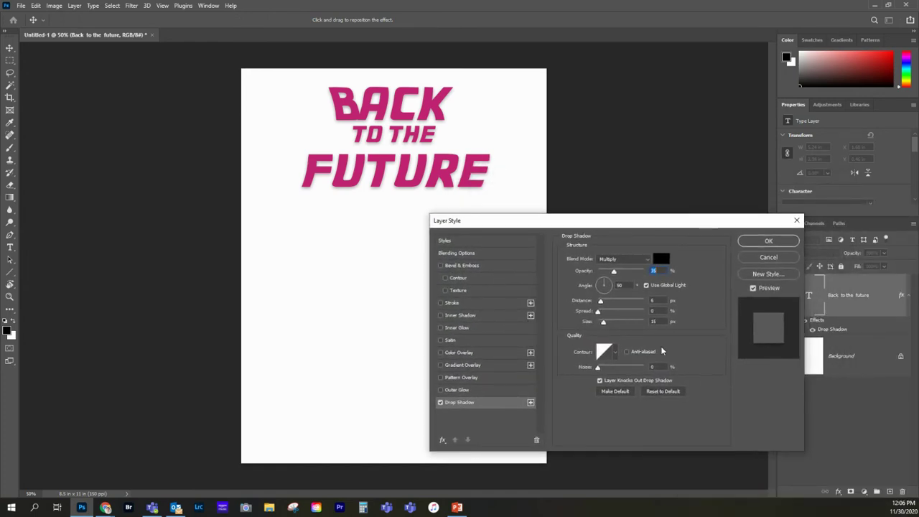
{"action": "left_click", "coordinate": [753, 289]}
{"action": "left_click", "coordinate": [754, 289]}
{"action": "left_click", "coordinate": [440, 316]}
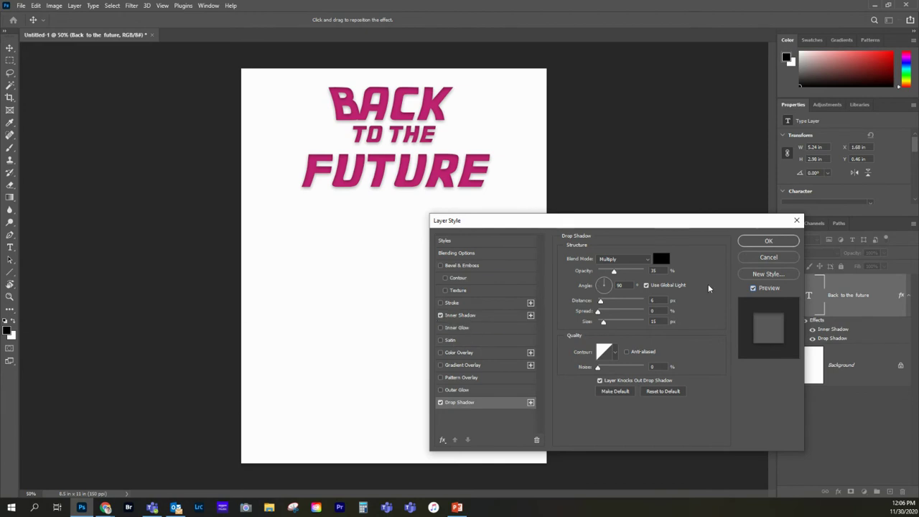
{"action": "left_click", "coordinate": [769, 240]}
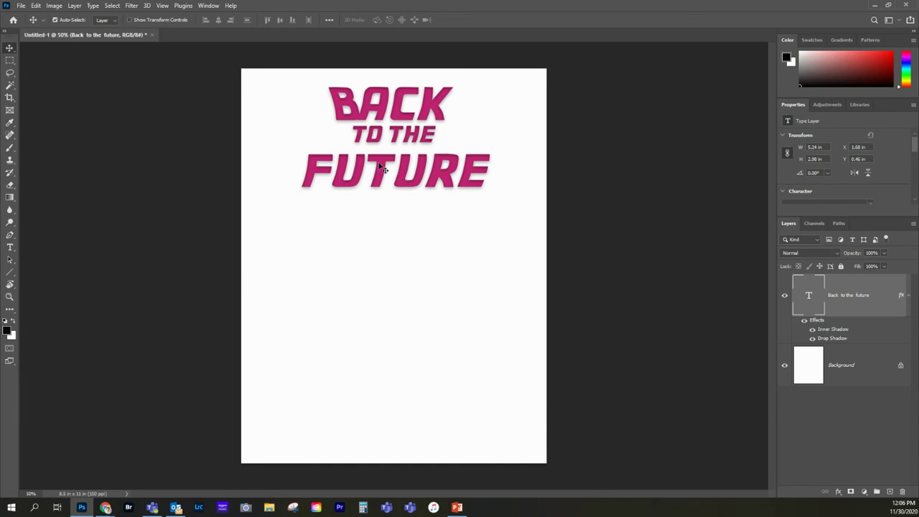
{"action": "left_click_drag", "start_coordinate": [374, 166], "coordinate": [370, 168]}
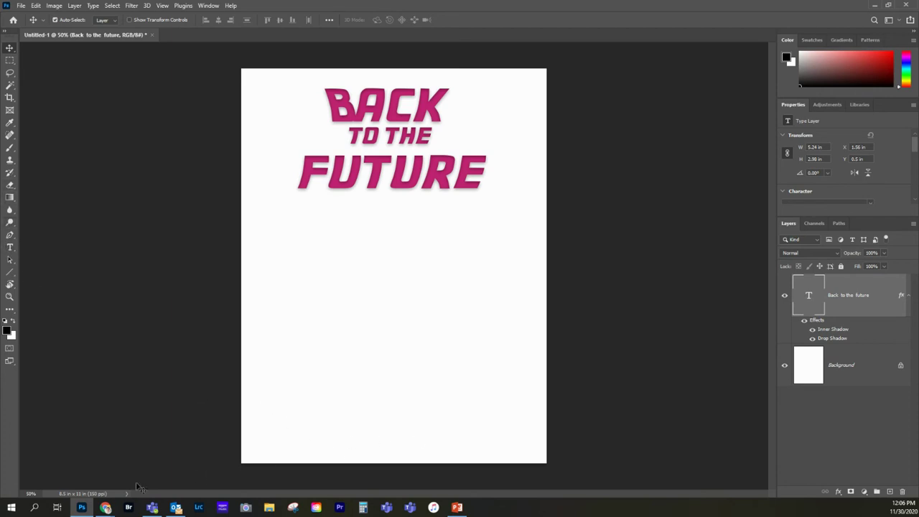
Step: In the browser's Google tab, bring up image results for 'movie poster credits'
{"action": "left_click", "coordinate": [106, 508]}
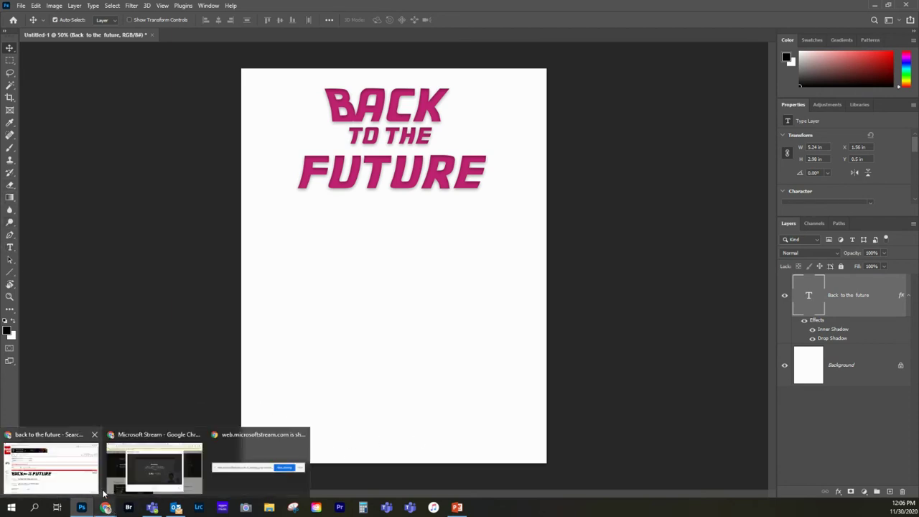
{"action": "left_click", "coordinate": [72, 481]}
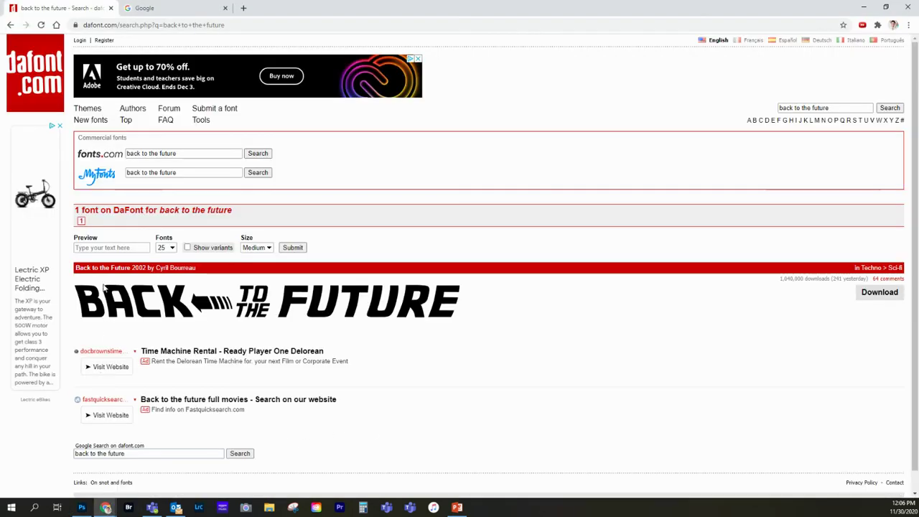
{"action": "left_click", "coordinate": [166, 8]}
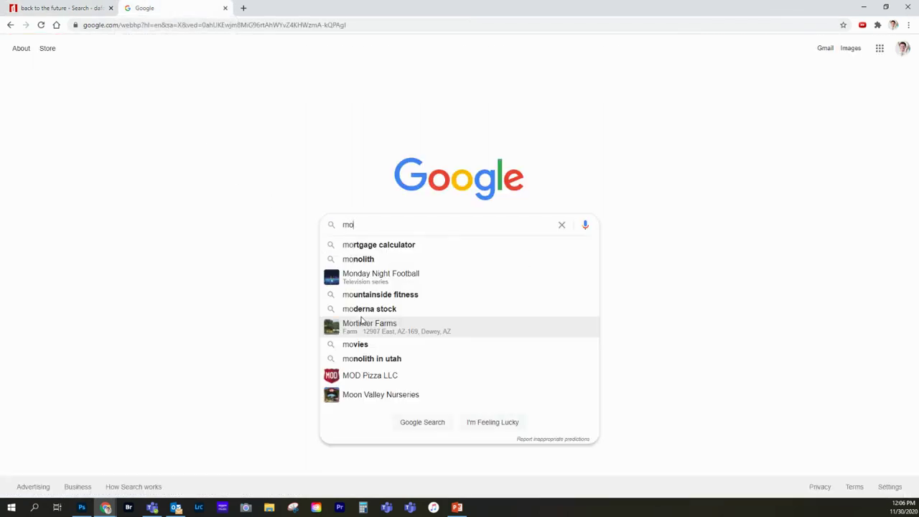
{"action": "type", "text": "vie poster credits"}
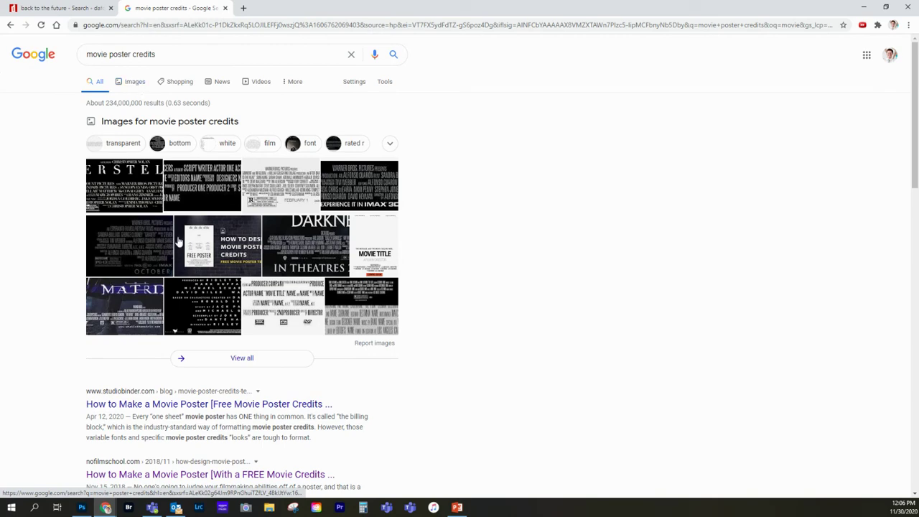
{"action": "left_click", "coordinate": [135, 83]}
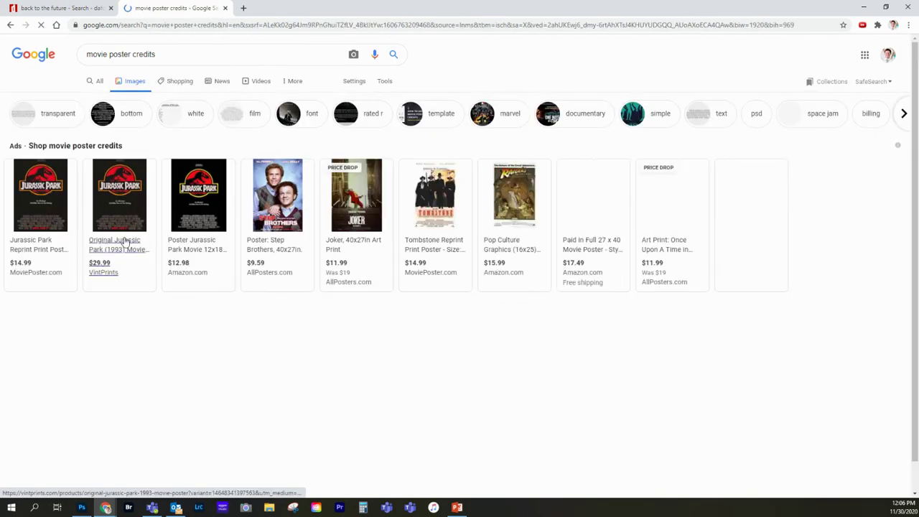
Step: Compare several credit images, then copy the credit template image
{"action": "scroll", "coordinate": [767, 320], "scroll_direction": "down", "scroll_amount": 1}
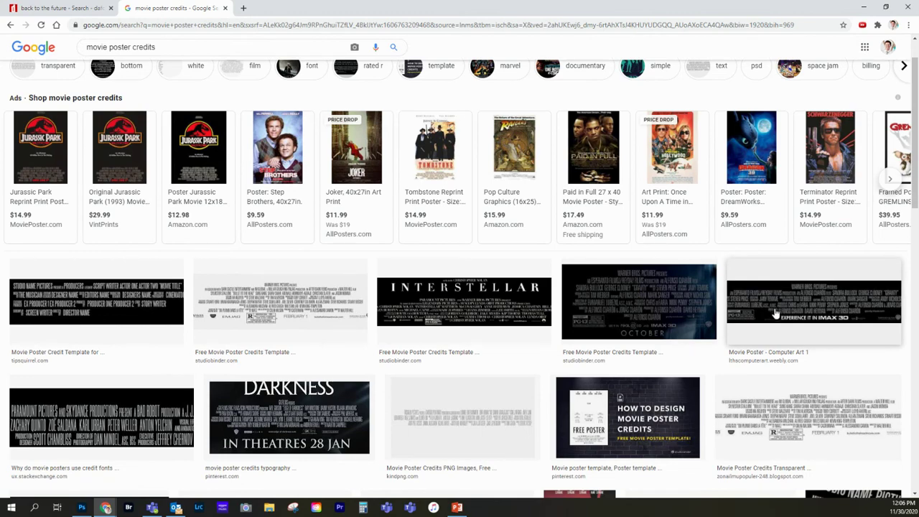
{"action": "scroll", "coordinate": [767, 320], "scroll_direction": "down", "scroll_amount": 1}
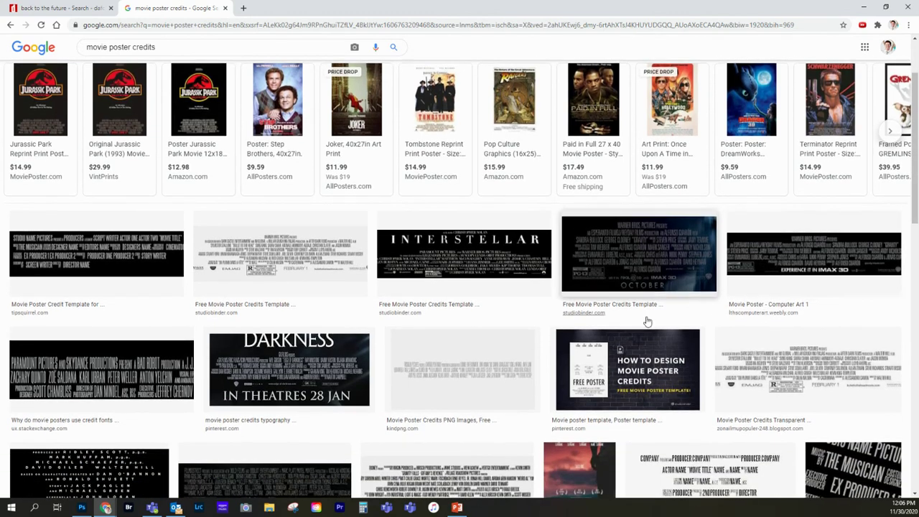
{"action": "left_click", "coordinate": [85, 267]}
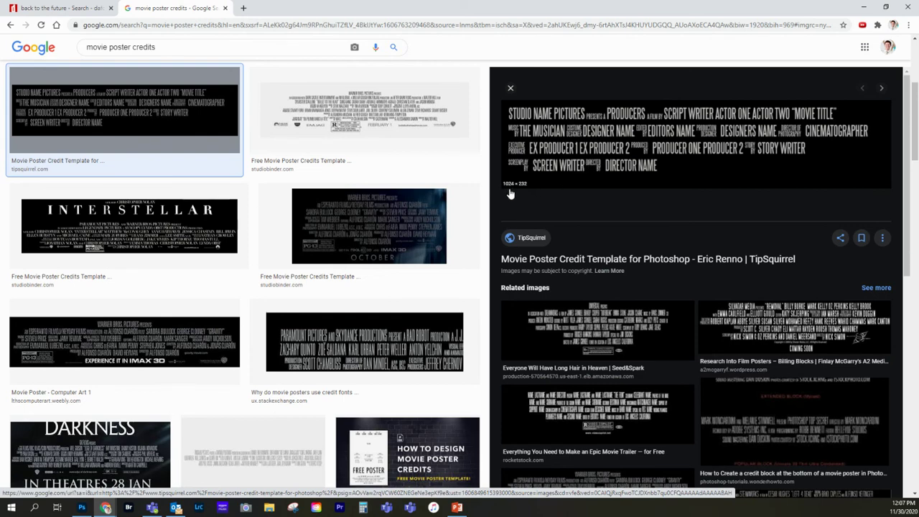
{"action": "left_click", "coordinate": [352, 235]}
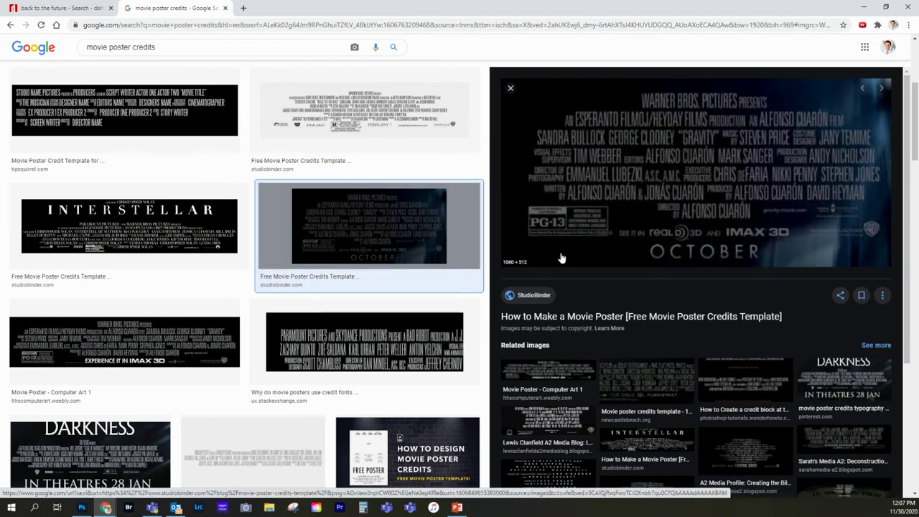
{"action": "scroll", "coordinate": [215, 242], "scroll_direction": "down", "scroll_amount": 1}
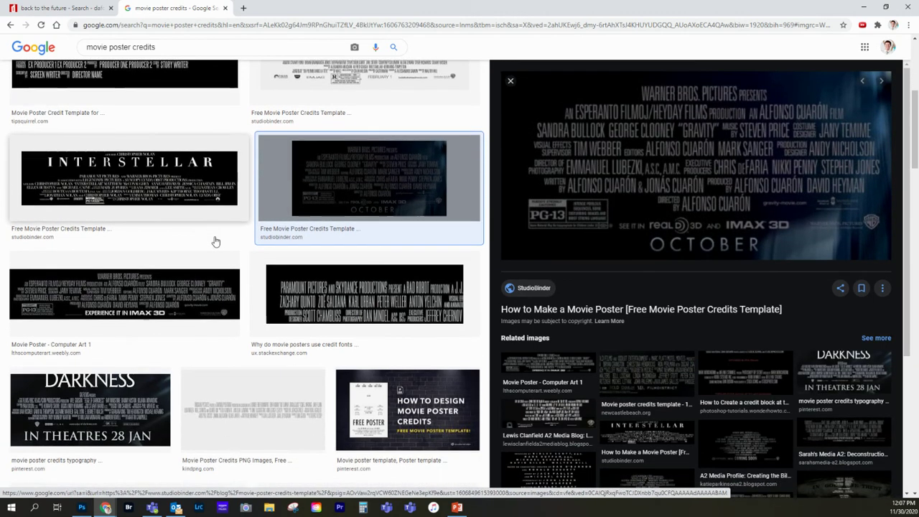
{"action": "left_click", "coordinate": [148, 304]}
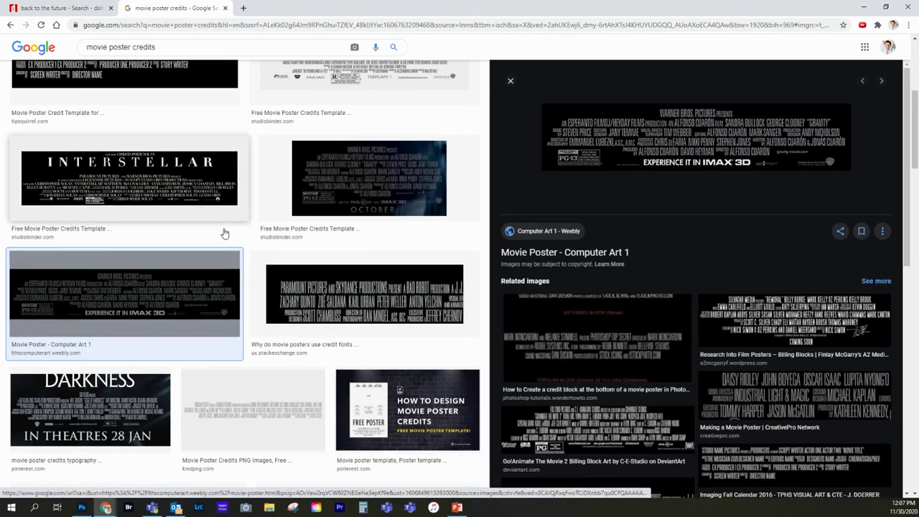
{"action": "left_click", "coordinate": [322, 308]}
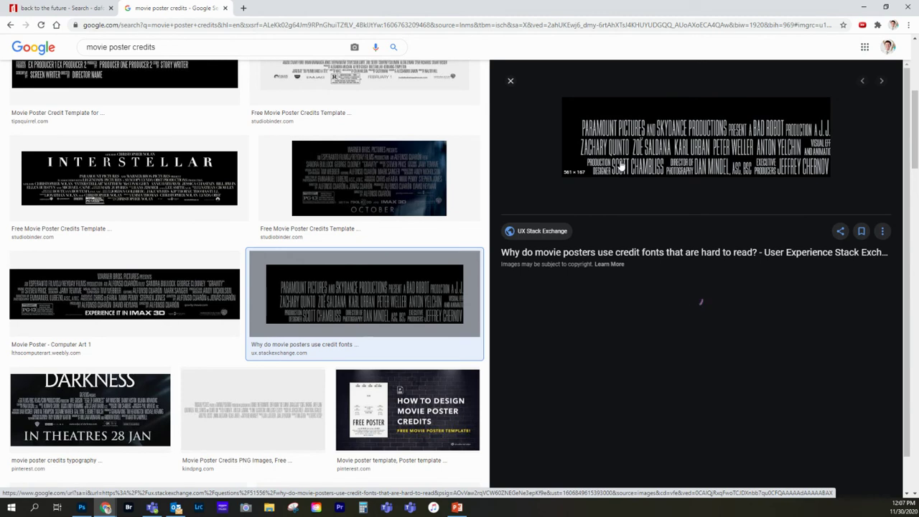
{"action": "scroll", "coordinate": [429, 195], "scroll_direction": "up", "scroll_amount": 1}
{"action": "scroll", "coordinate": [428, 196], "scroll_direction": "up", "scroll_amount": 1}
{"action": "left_click", "coordinate": [123, 199]}
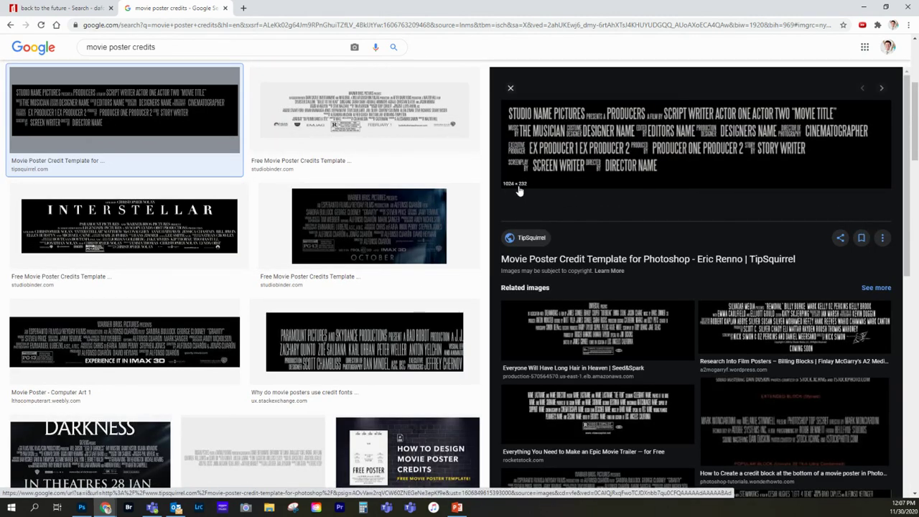
{"action": "right_click", "coordinate": [668, 166]}
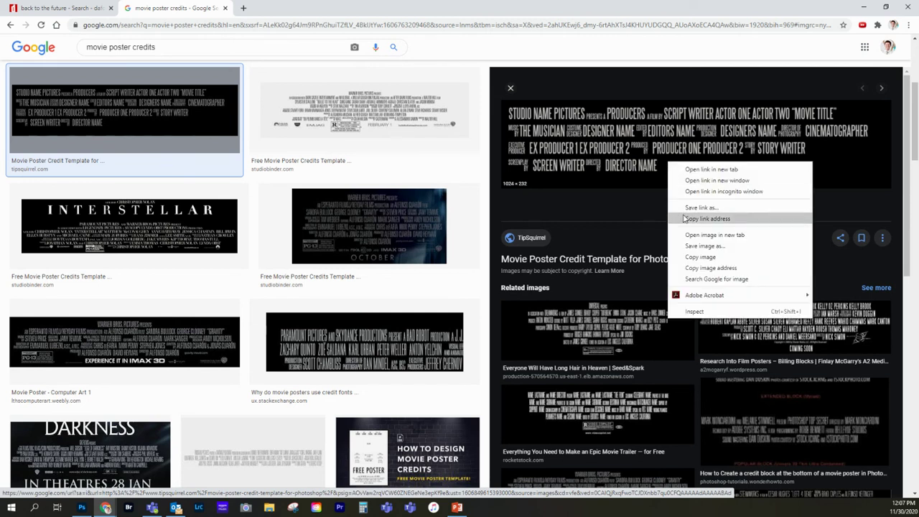
{"action": "left_click", "coordinate": [702, 257]}
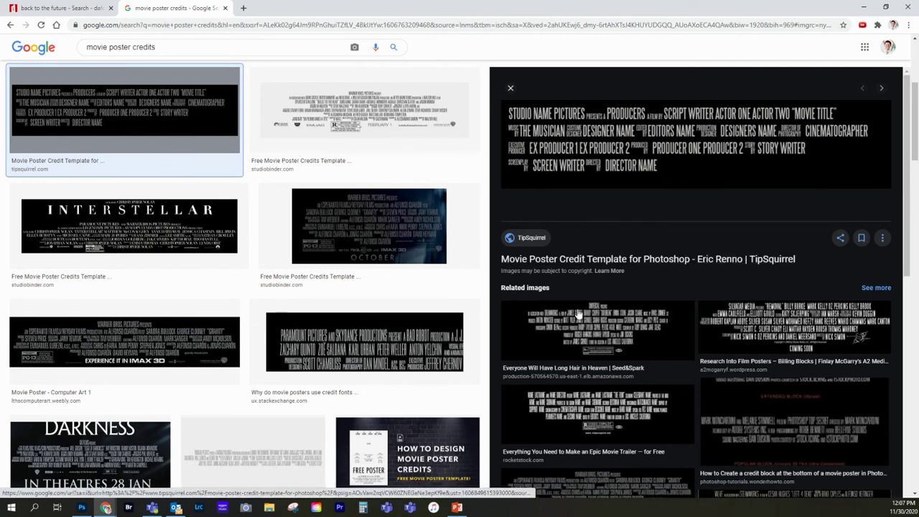
Step: Paste the copied credits image into the poster as Layer 1 and drag it near the page bottom
{"action": "left_click", "coordinate": [84, 508]}
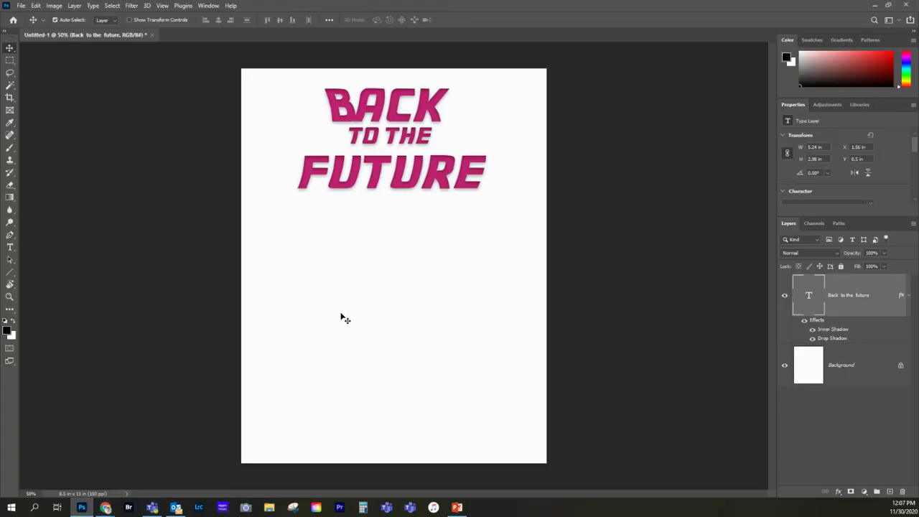
{"action": "left_click", "coordinate": [35, 5]}
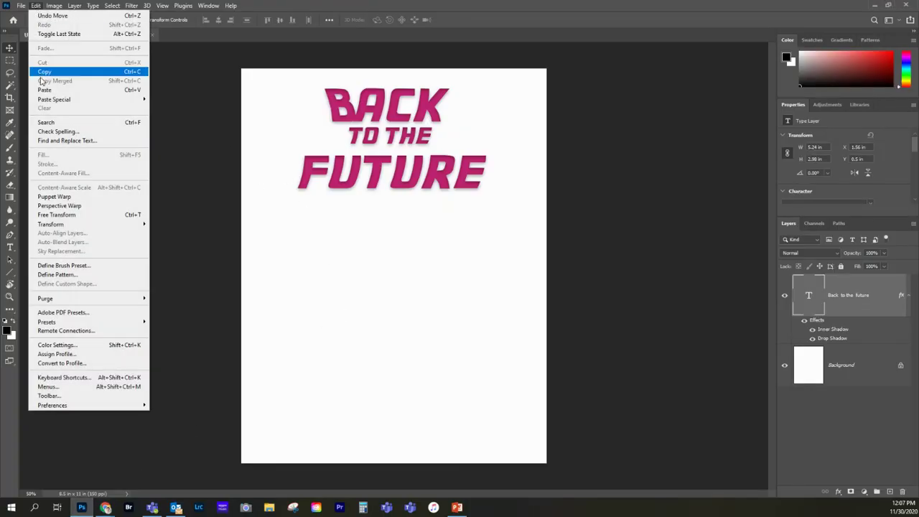
{"action": "left_click", "coordinate": [54, 88]}
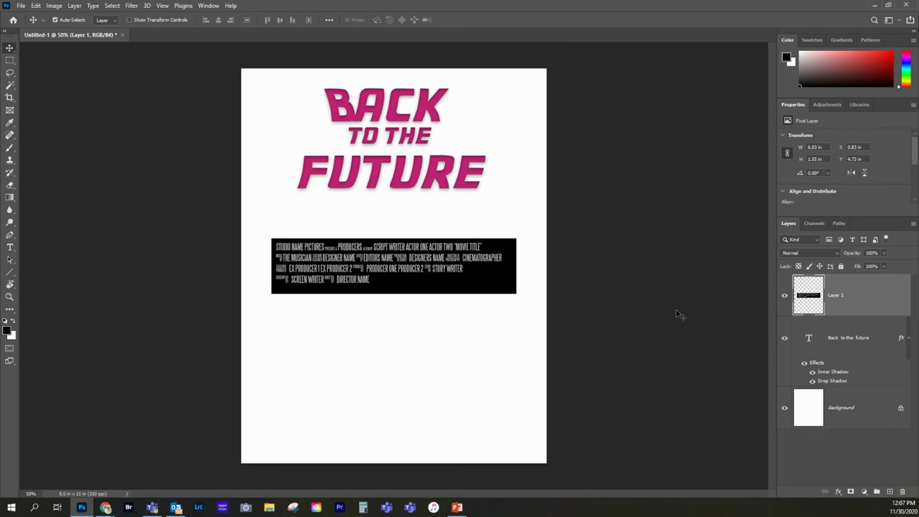
{"action": "left_click_drag", "start_coordinate": [394, 291], "coordinate": [392, 422]}
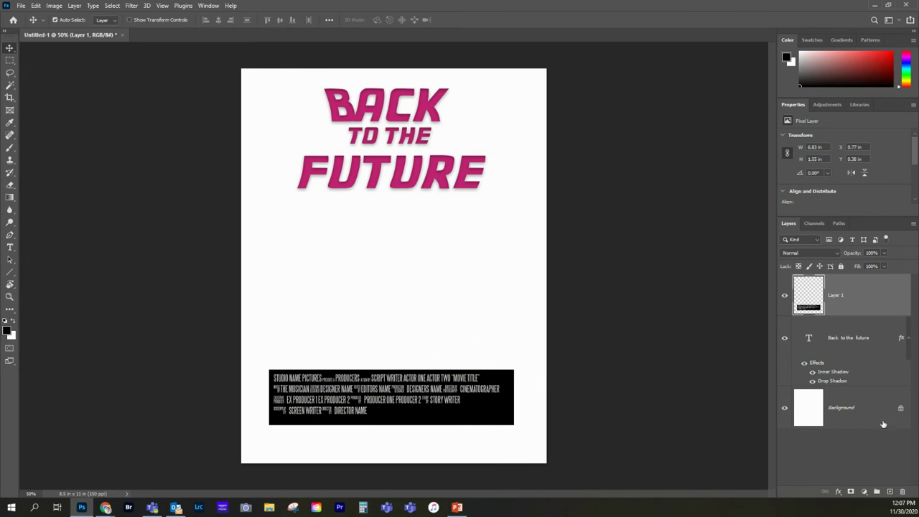
{"action": "left_click", "coordinate": [850, 418]}
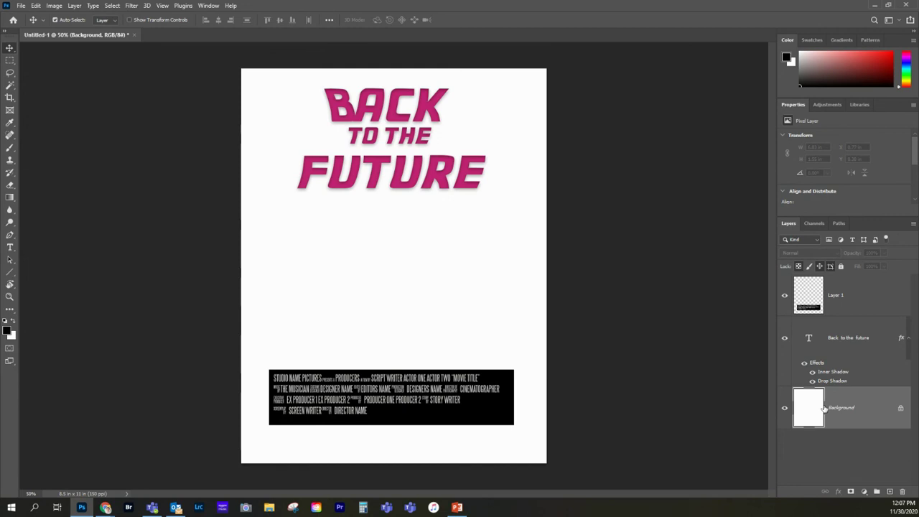
Step: Add a new layer above Background filled with 50% Gray, then nudge the credits slightly right
{"action": "left_click", "coordinate": [890, 491]}
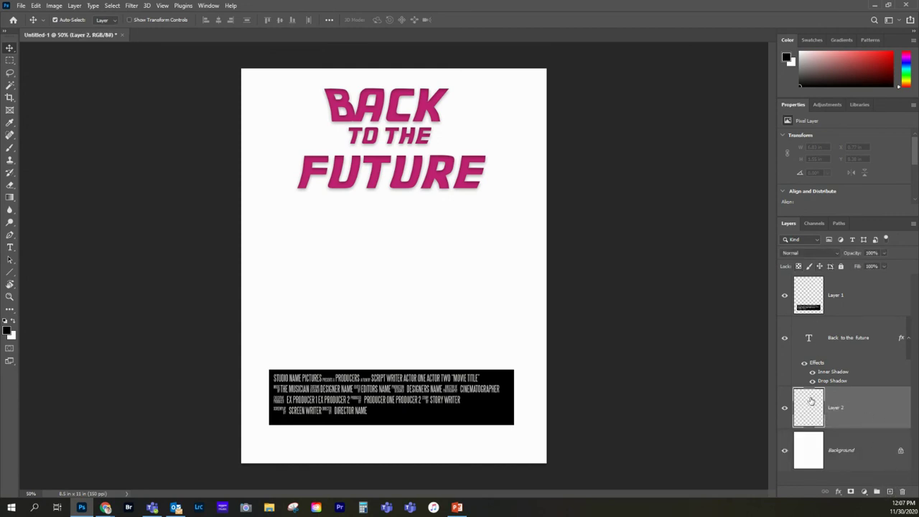
{"action": "left_click", "coordinate": [36, 6]}
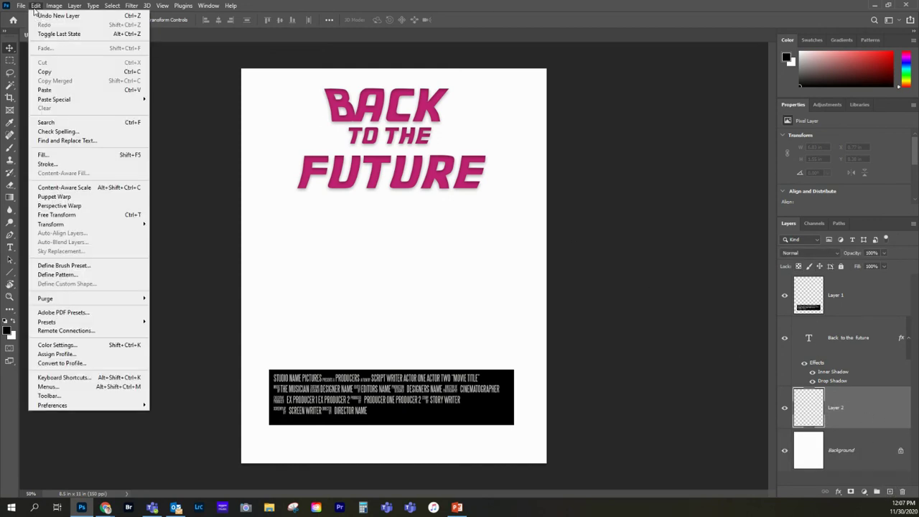
{"action": "key", "text": "Escape"}
{"action": "key", "text": "i"}
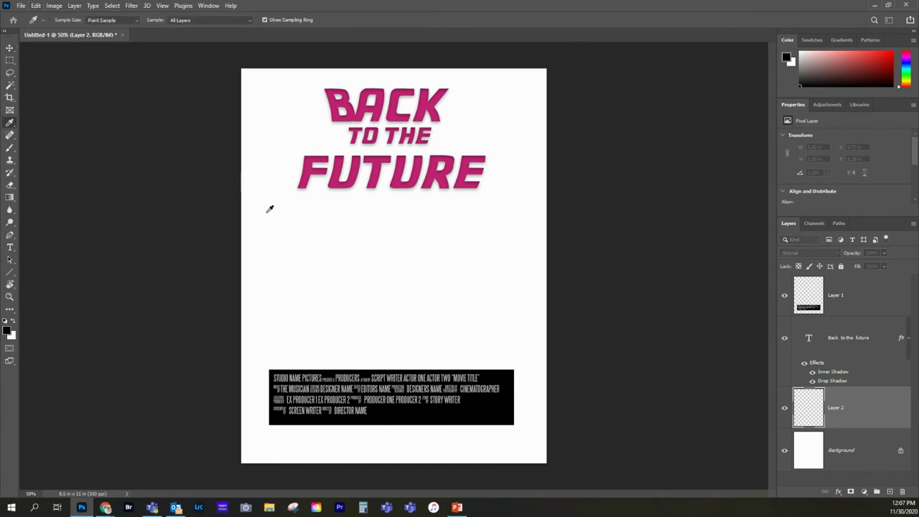
{"action": "key", "text": "shift+F5"}
{"action": "left_click_drag", "start_coordinate": [636, 148], "coordinate": [451, 232]}
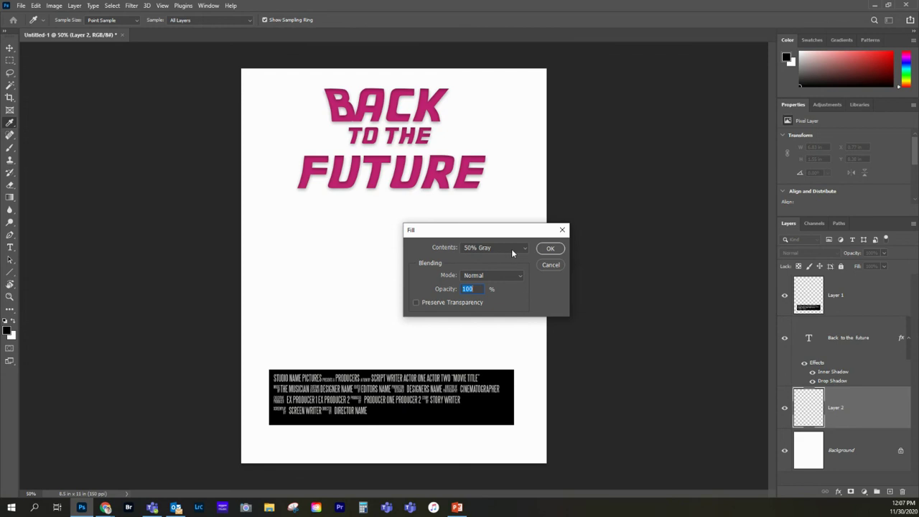
{"action": "left_click", "coordinate": [550, 248]}
{"action": "key", "text": "v"}
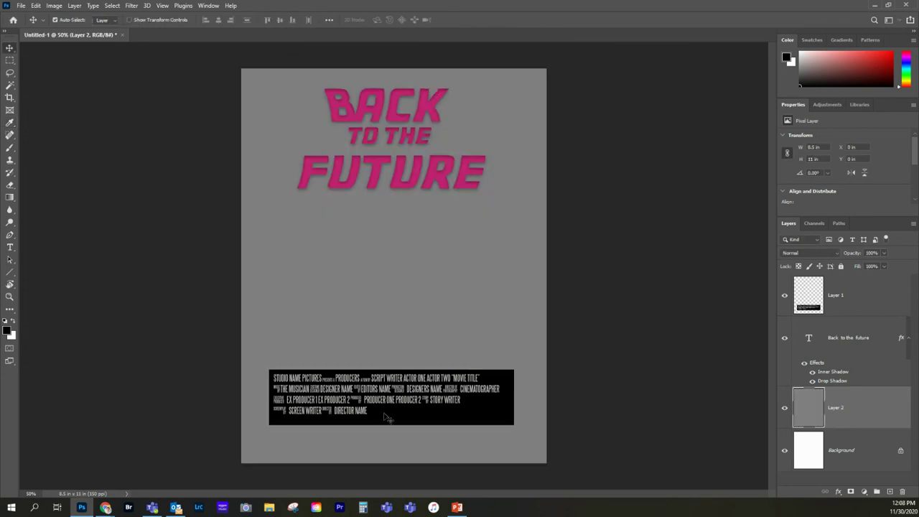
{"action": "left_click_drag", "start_coordinate": [389, 415], "coordinate": [389, 415]}
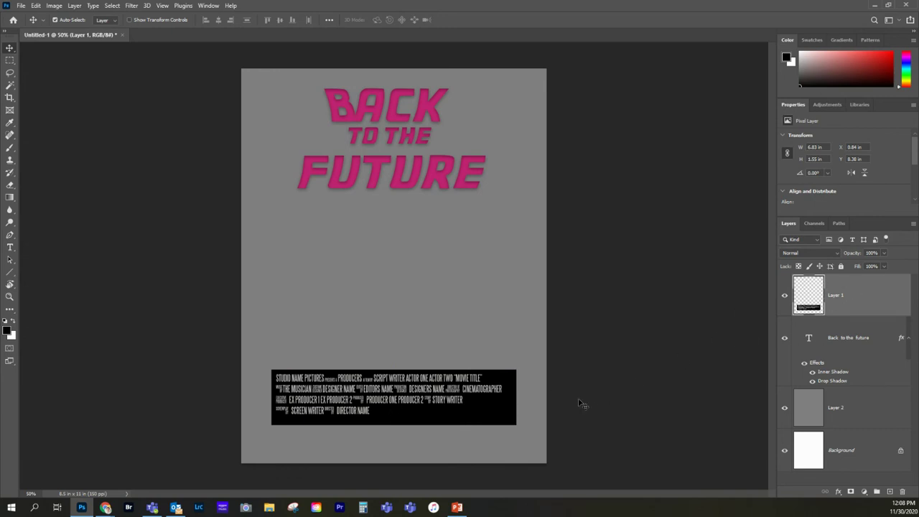
Step: Set the credits layer to Screen blending and move it down to the bottom of the poster
{"action": "left_click", "coordinate": [804, 253]}
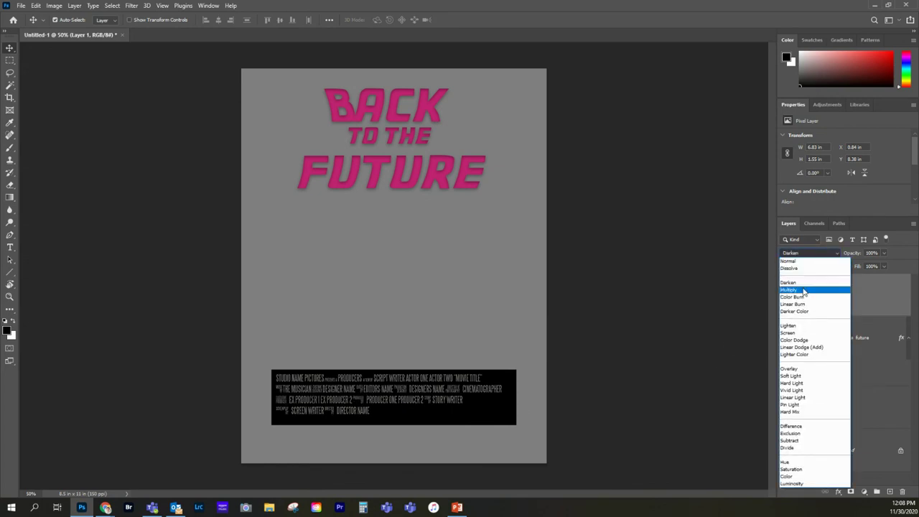
{"action": "left_click", "coordinate": [808, 335]}
{"action": "left_click_drag", "start_coordinate": [339, 404], "coordinate": [358, 379]}
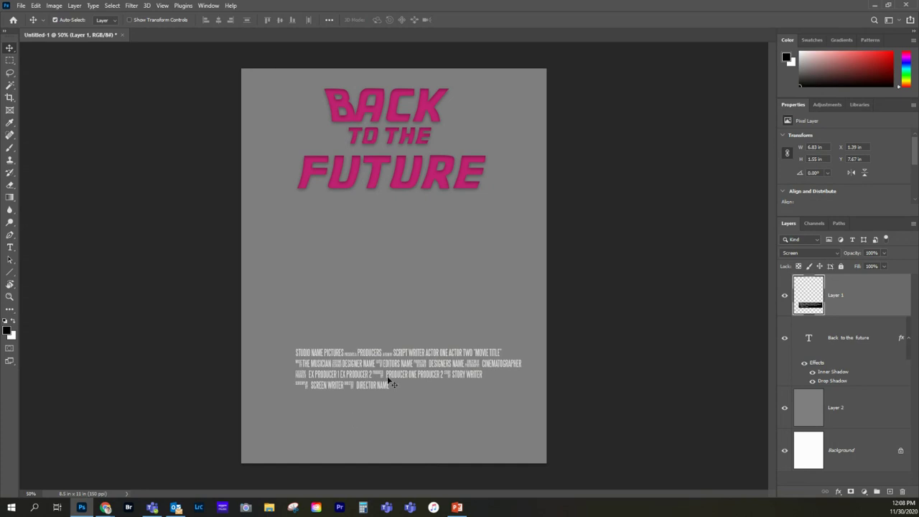
{"action": "left_click_drag", "start_coordinate": [375, 368], "coordinate": [373, 425]}
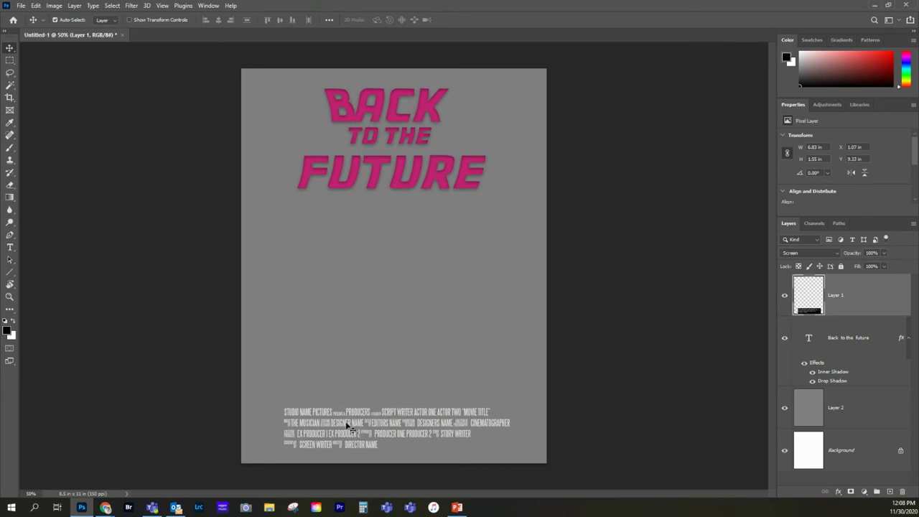
{"action": "key", "text": "Right"}
{"action": "key", "text": "Right"}
{"action": "key", "text": "Right"}
{"action": "key", "text": "Right"}
{"action": "key", "text": "Right"}
{"action": "key", "text": "Right"}
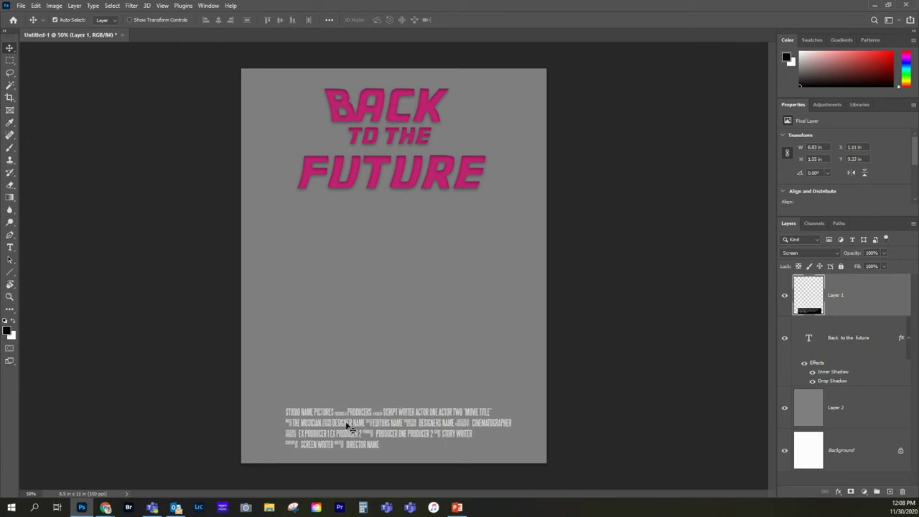